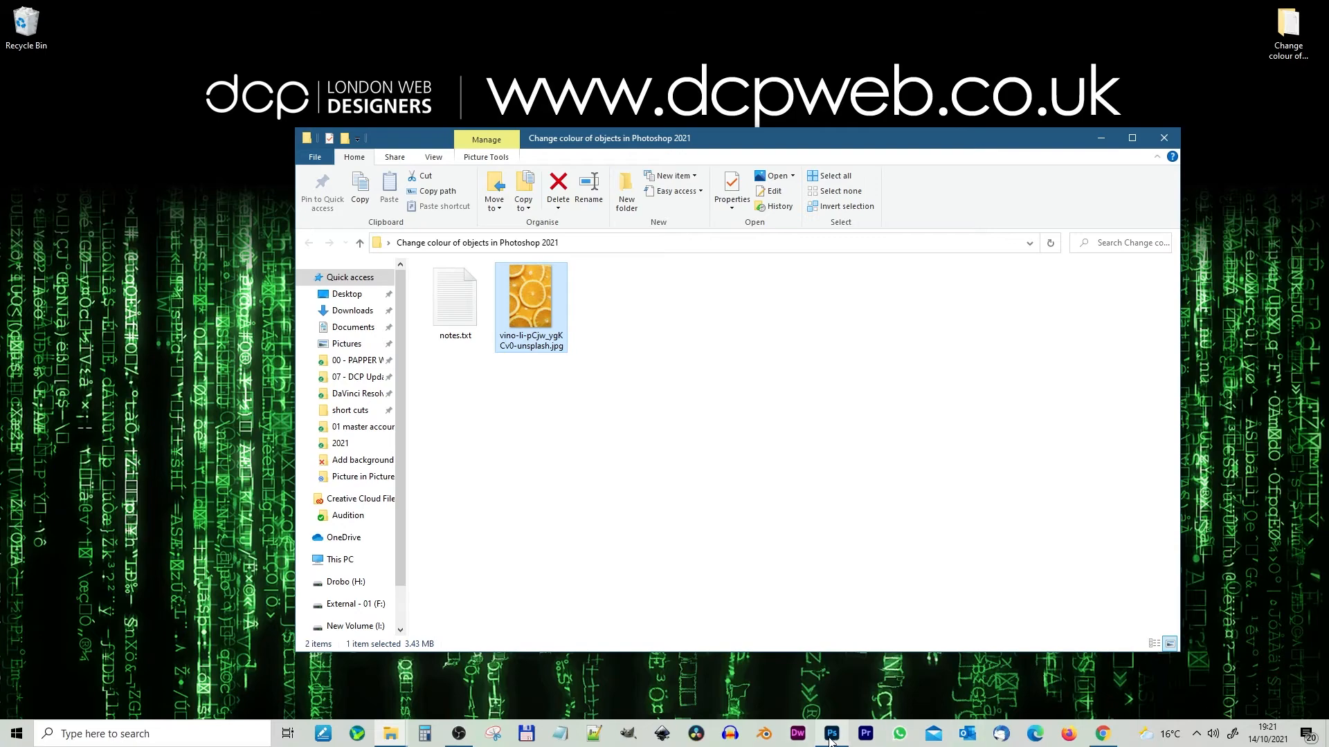
- Open the image vino-li-pCjw_ygKCv0-unsplash.jpg in Photoshop
{"action": "key", "text": "alt+Tab"}
{"action": "left_click_drag", "start_coordinate": [531, 297], "coordinate": [193, 434]}
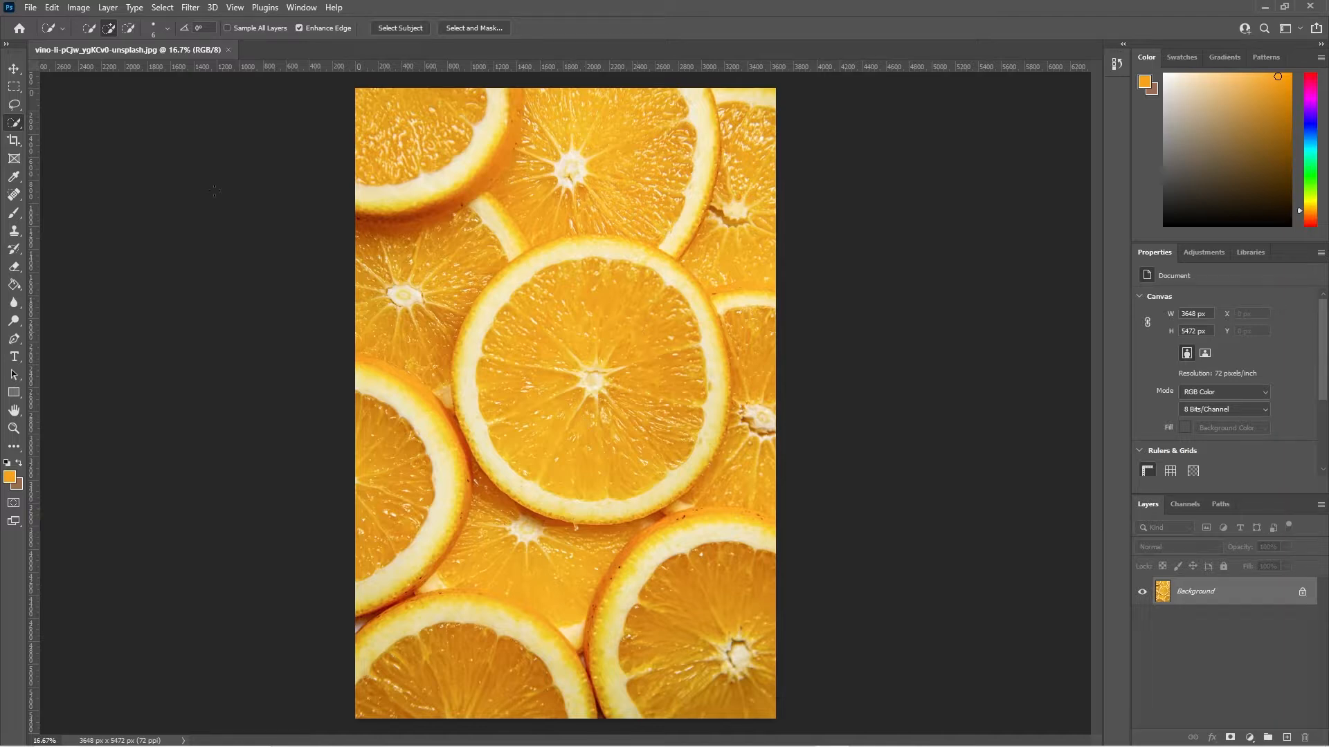
- Select the flesh of the central orange slice, inside the pith, with the Quick Selection Tool
{"action": "right_click", "coordinate": [14, 125]}
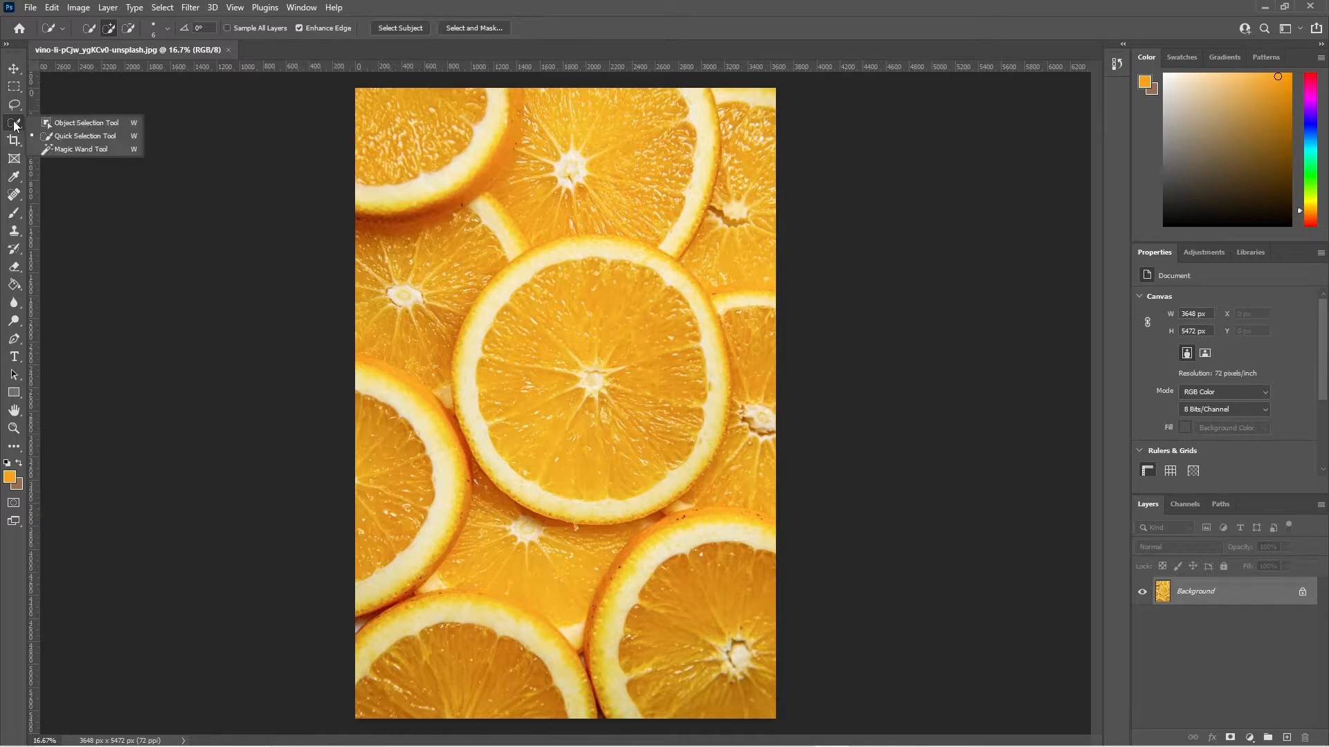
{"action": "left_click", "coordinate": [84, 140]}
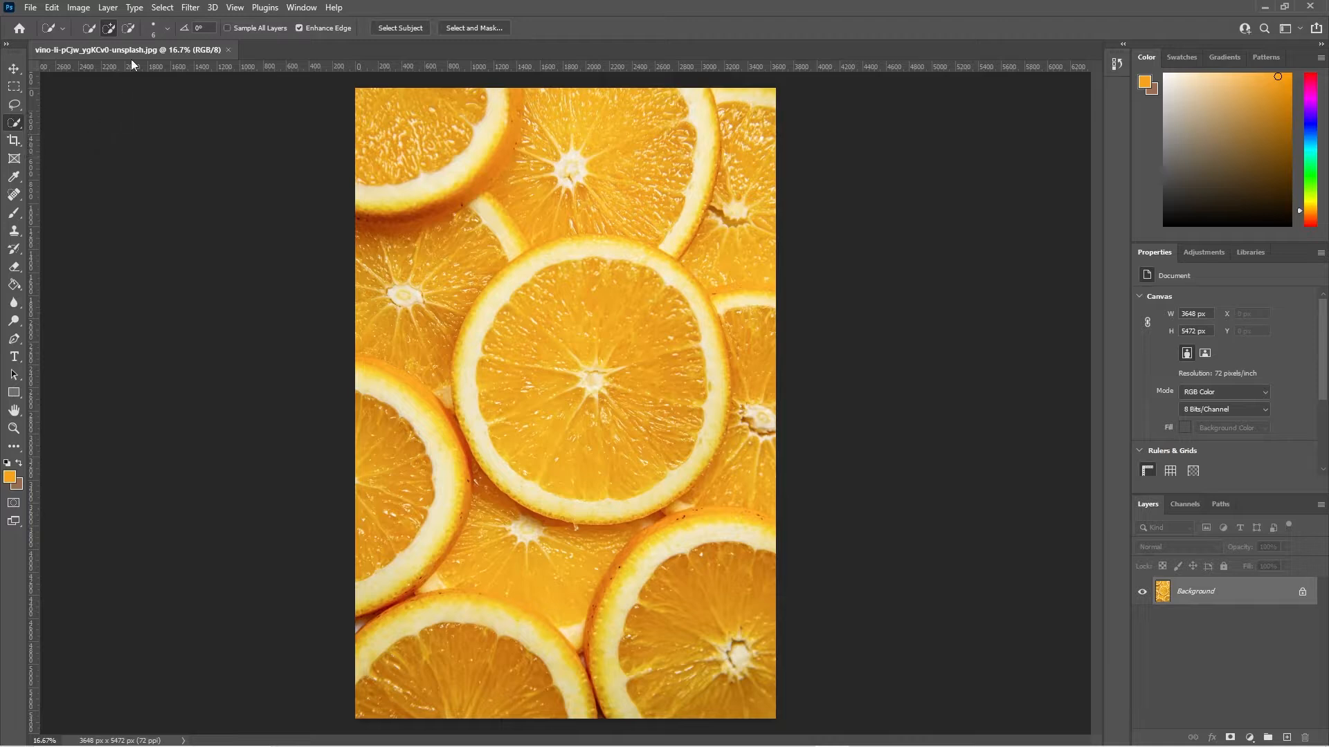
{"action": "left_click", "coordinate": [109, 31]}
{"action": "mouse_move", "coordinate": [585, 274]}
{"action": "left_mouse_down"}
{"action": "mouse_move", "coordinate": [637, 300]}
{"action": "mouse_move", "coordinate": [684, 377]}
{"action": "mouse_move", "coordinate": [669, 434]}
{"action": "mouse_move", "coordinate": [613, 467]}
{"action": "left_mouse_up"}
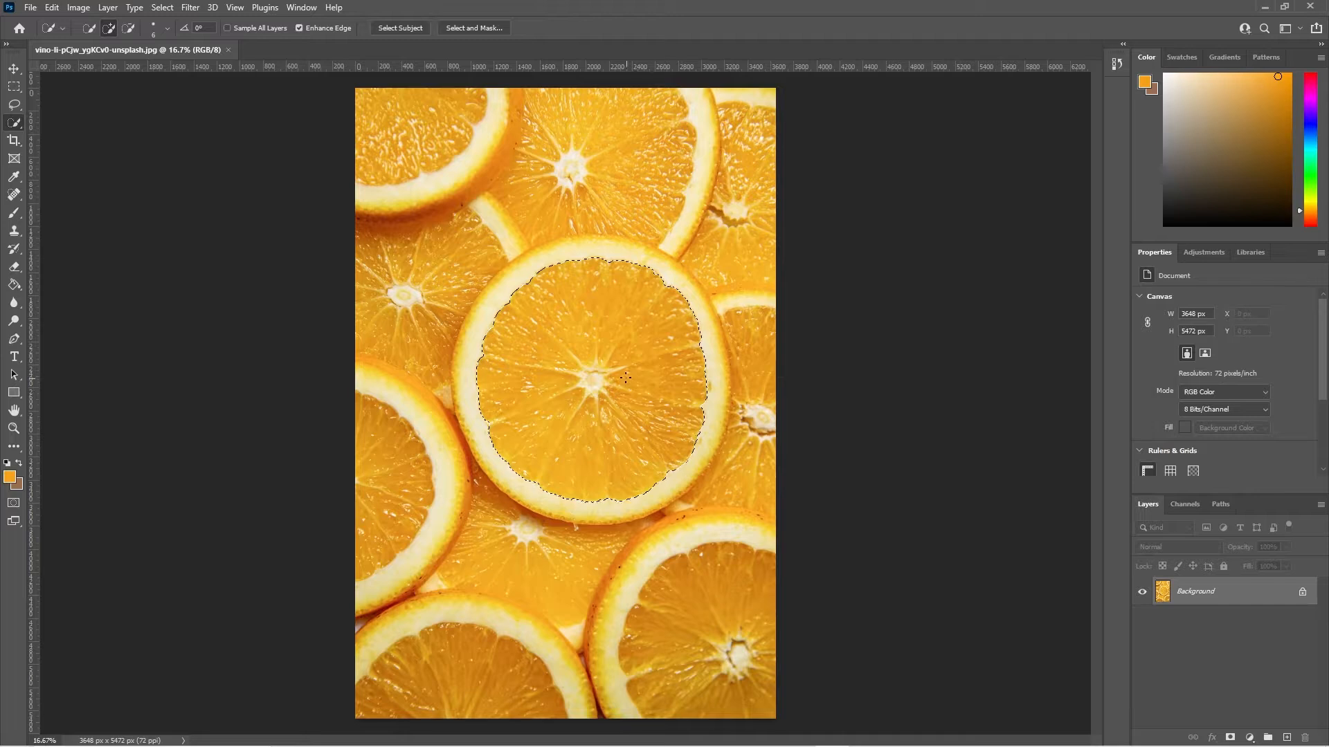
- Add a Solid Color fill layer in blue 00aeff over the central slice's selection and set its blend mode to Color
{"action": "left_click", "coordinate": [1251, 737]}
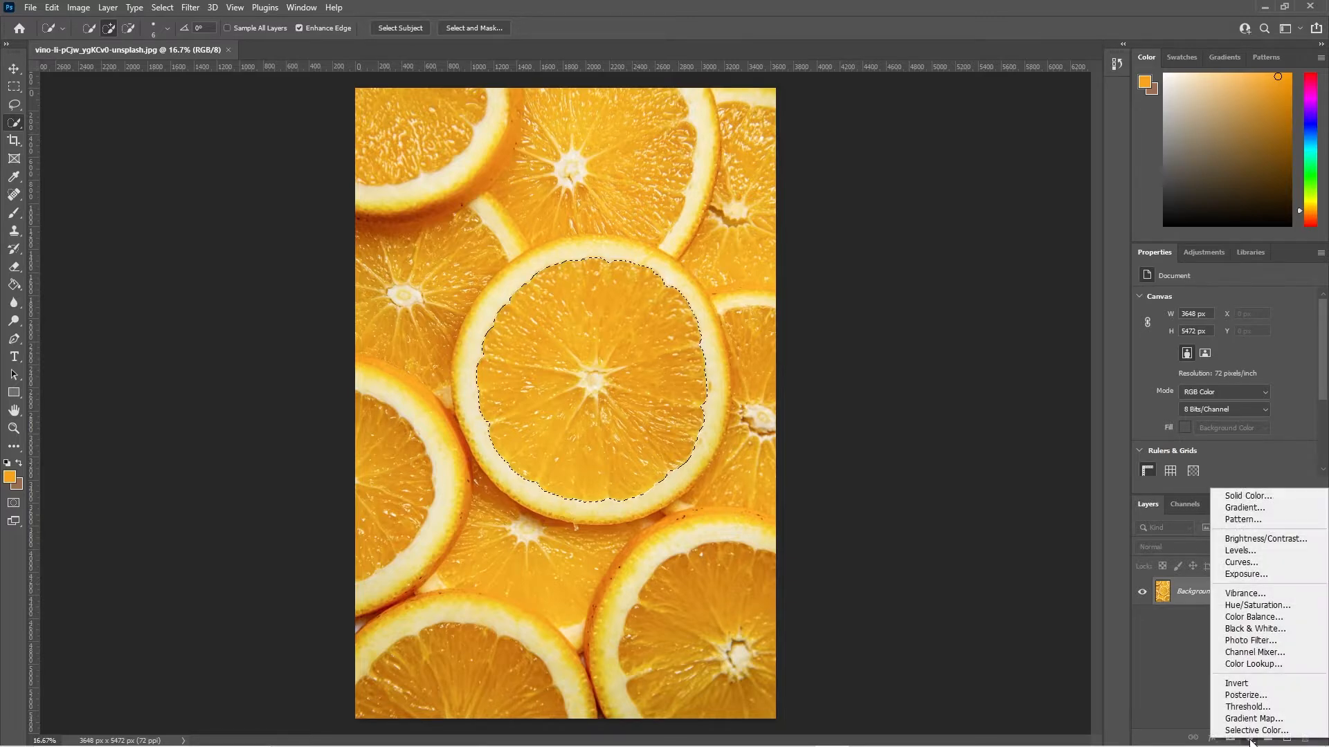
{"action": "left_click", "coordinate": [1270, 497]}
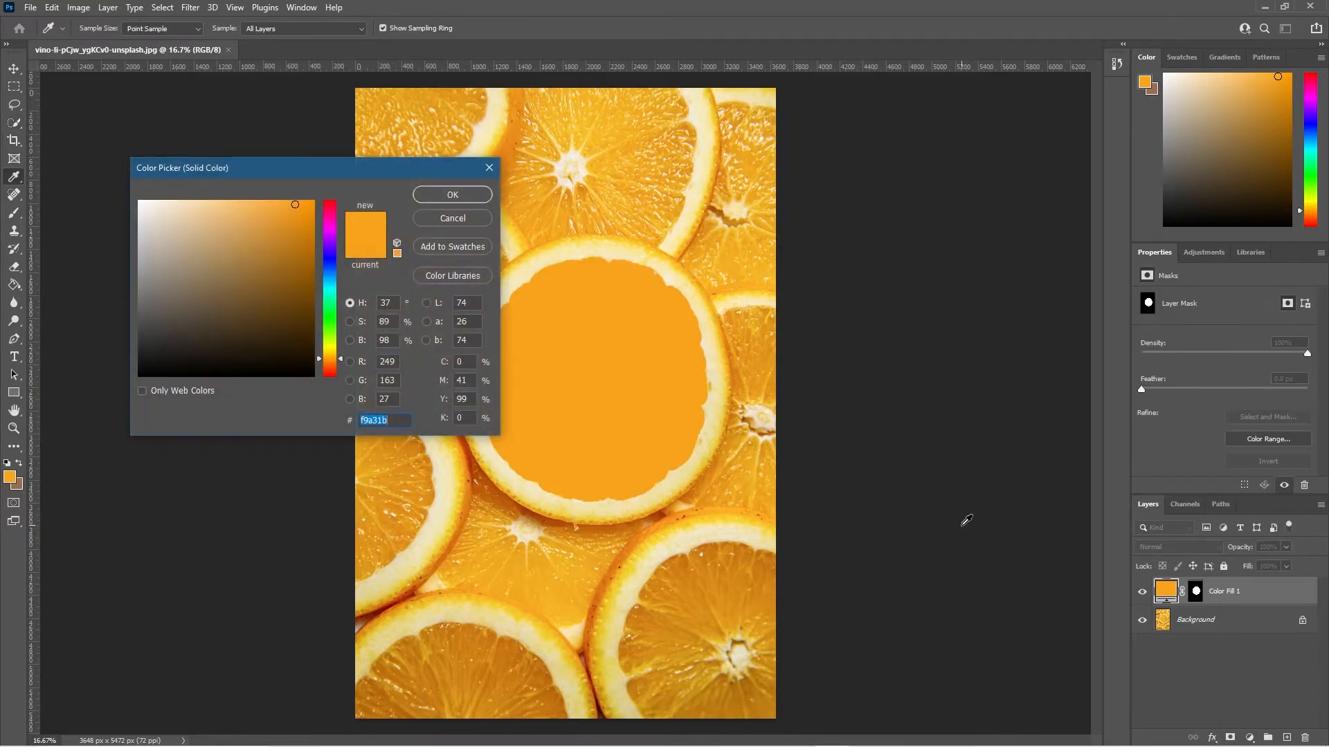
{"action": "left_click_drag", "start_coordinate": [408, 175], "coordinate": [288, 170]}
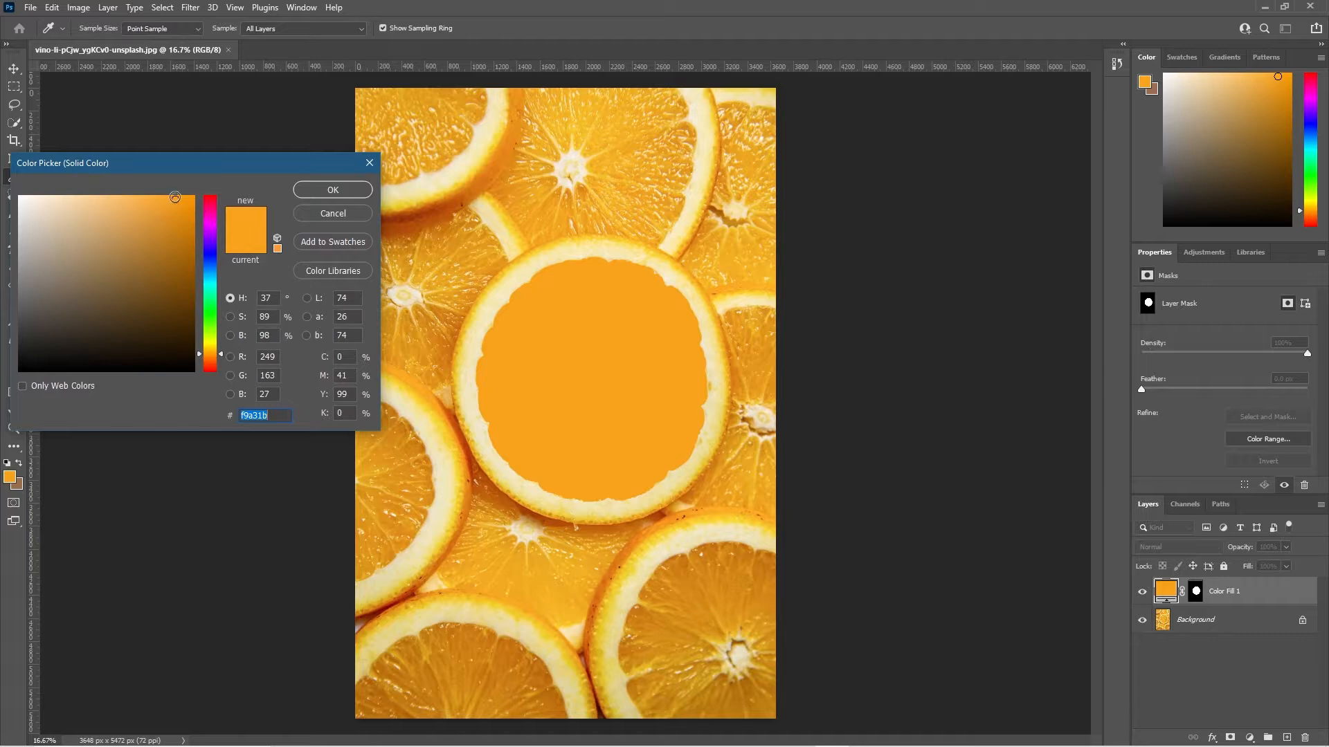
{"action": "left_click", "coordinate": [183, 212]}
{"action": "left_click", "coordinate": [196, 195]}
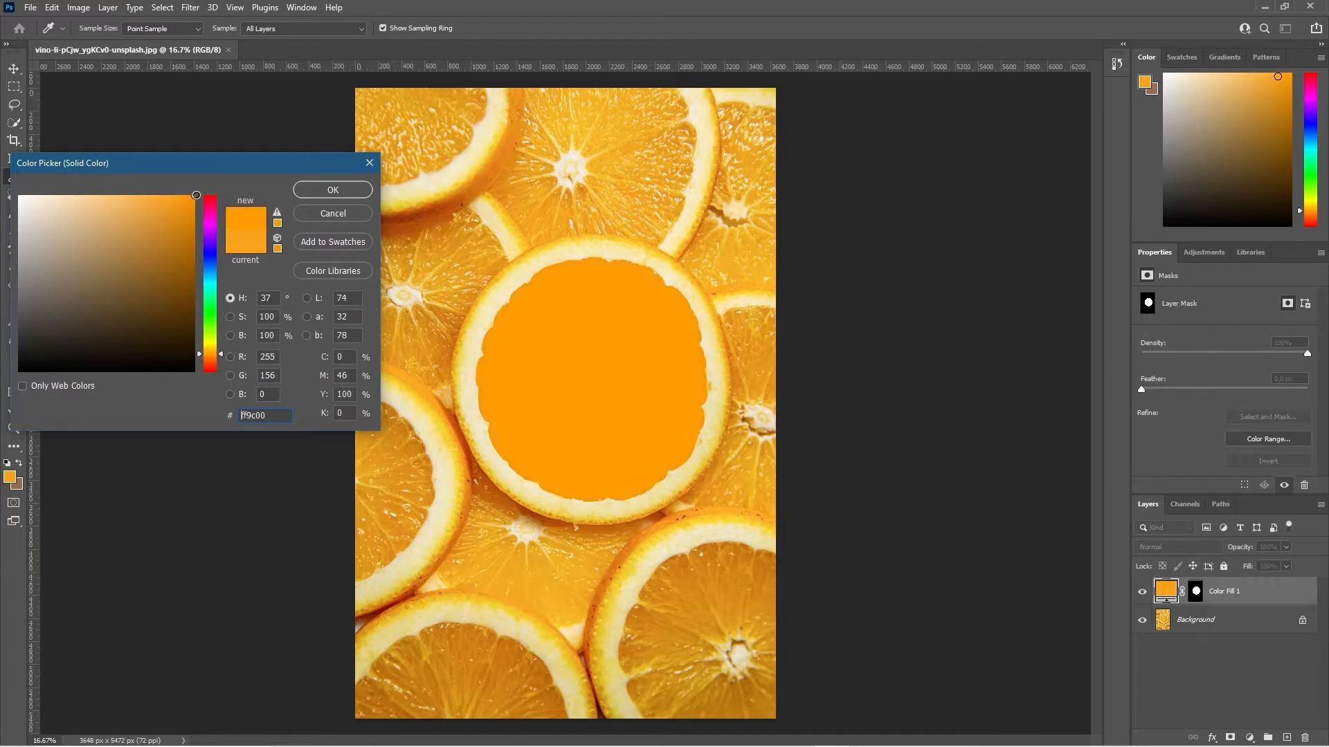
{"action": "left_click_drag", "start_coordinate": [213, 203], "coordinate": [224, 274]}
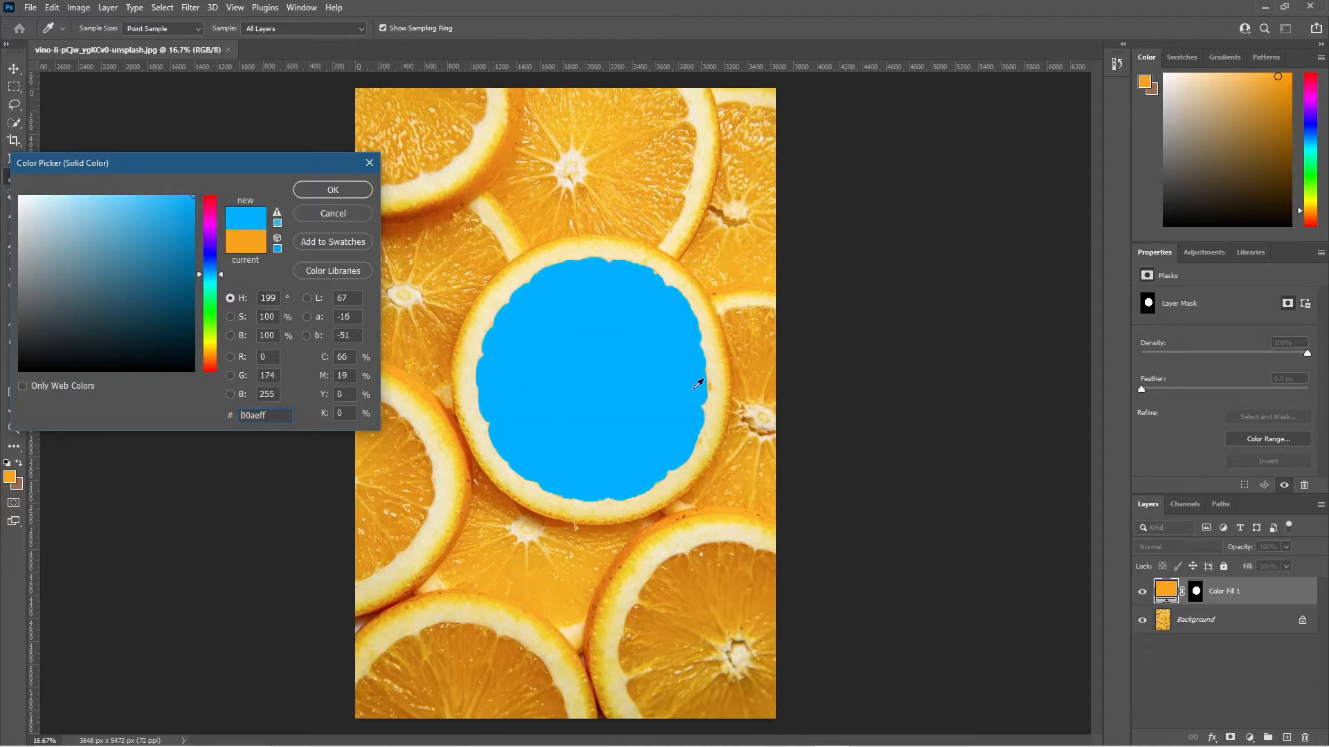
{"action": "left_click", "coordinate": [328, 196]}
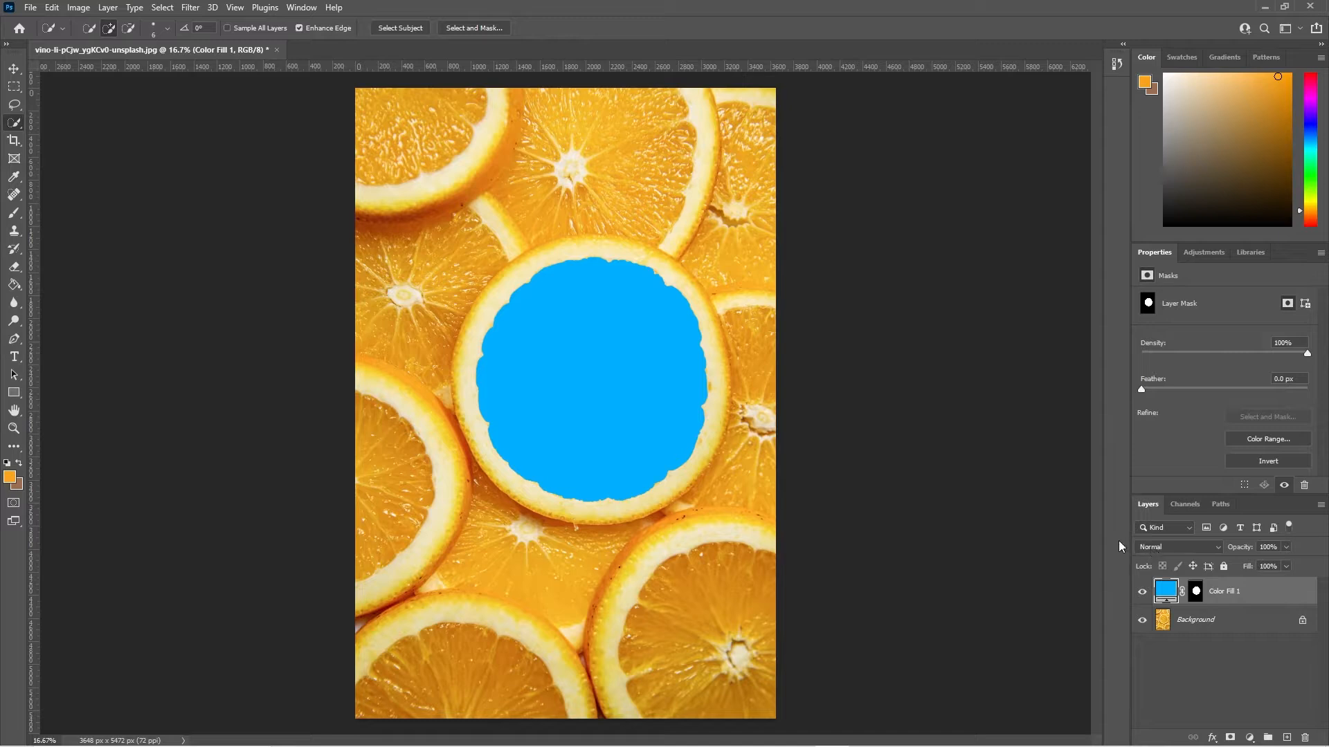
{"action": "left_click", "coordinate": [1163, 546]}
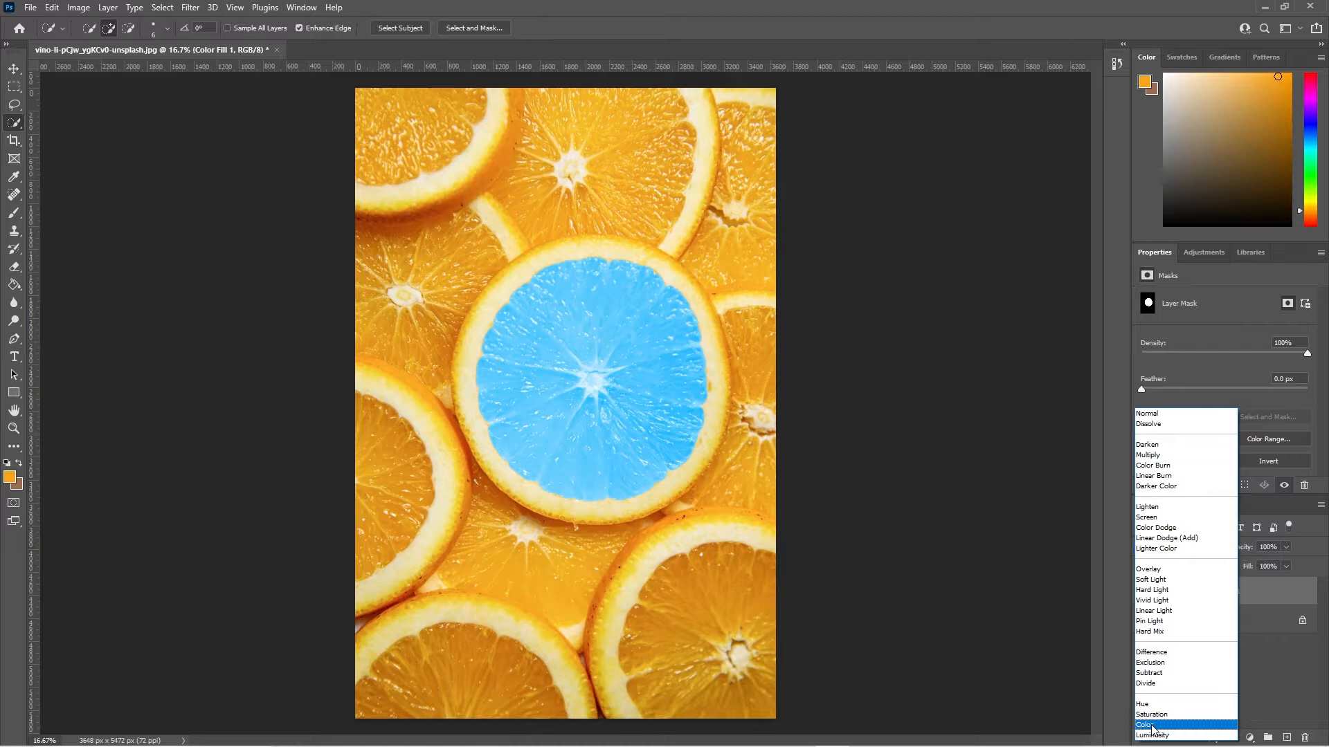
{"action": "left_click", "coordinate": [1152, 725]}
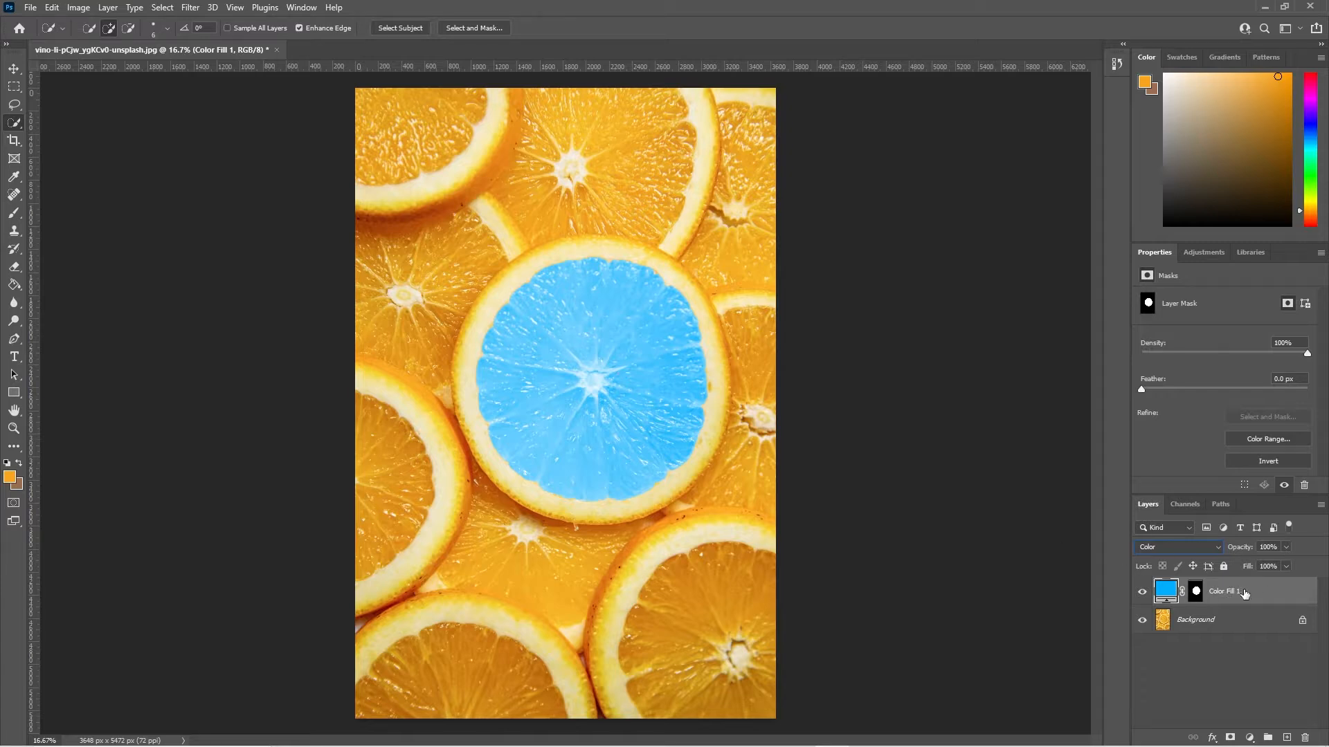
- Add a Hue/Saturation adjustment layer above the blue fill layer and toggle its clipping to the layer below
{"action": "left_click", "coordinate": [1249, 738]}
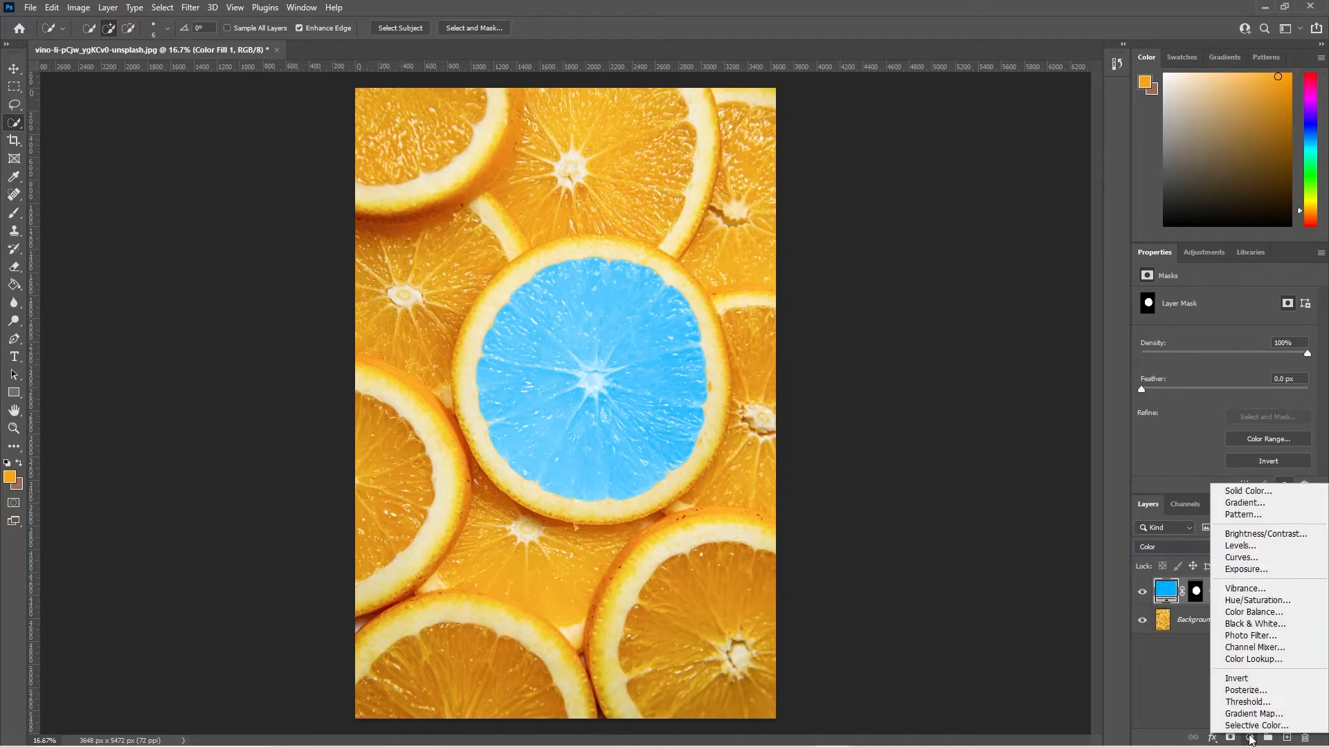
{"action": "left_click", "coordinate": [1238, 601]}
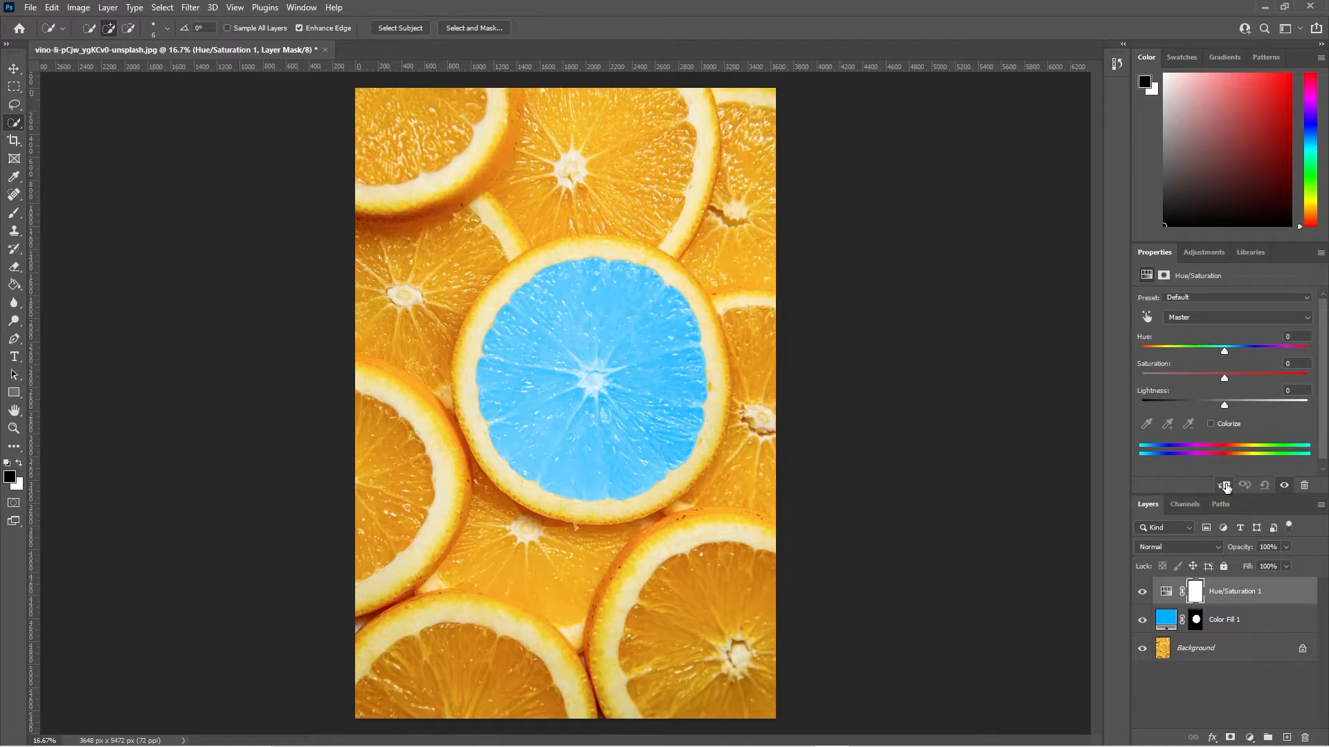
{"action": "left_click", "coordinate": [1224, 485]}
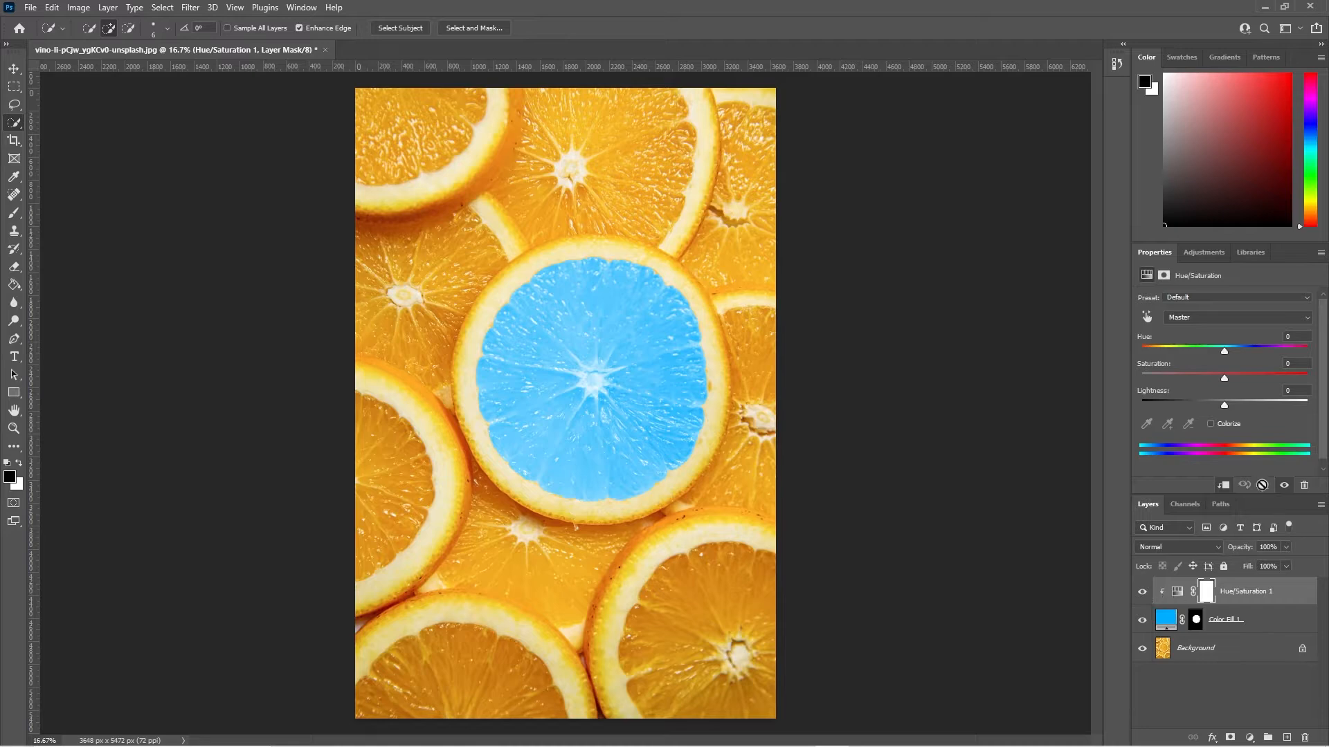
{"action": "left_click", "coordinate": [1224, 485]}
{"action": "left_click", "coordinate": [1224, 485]}
{"action": "left_click", "coordinate": [1224, 485]}
- Clip the Hue/Saturation adjustment to the blue fill layer and set Hue to -2 and Saturation to -45
{"action": "left_click_drag", "start_coordinate": [1224, 351], "coordinate": [1180, 360]}
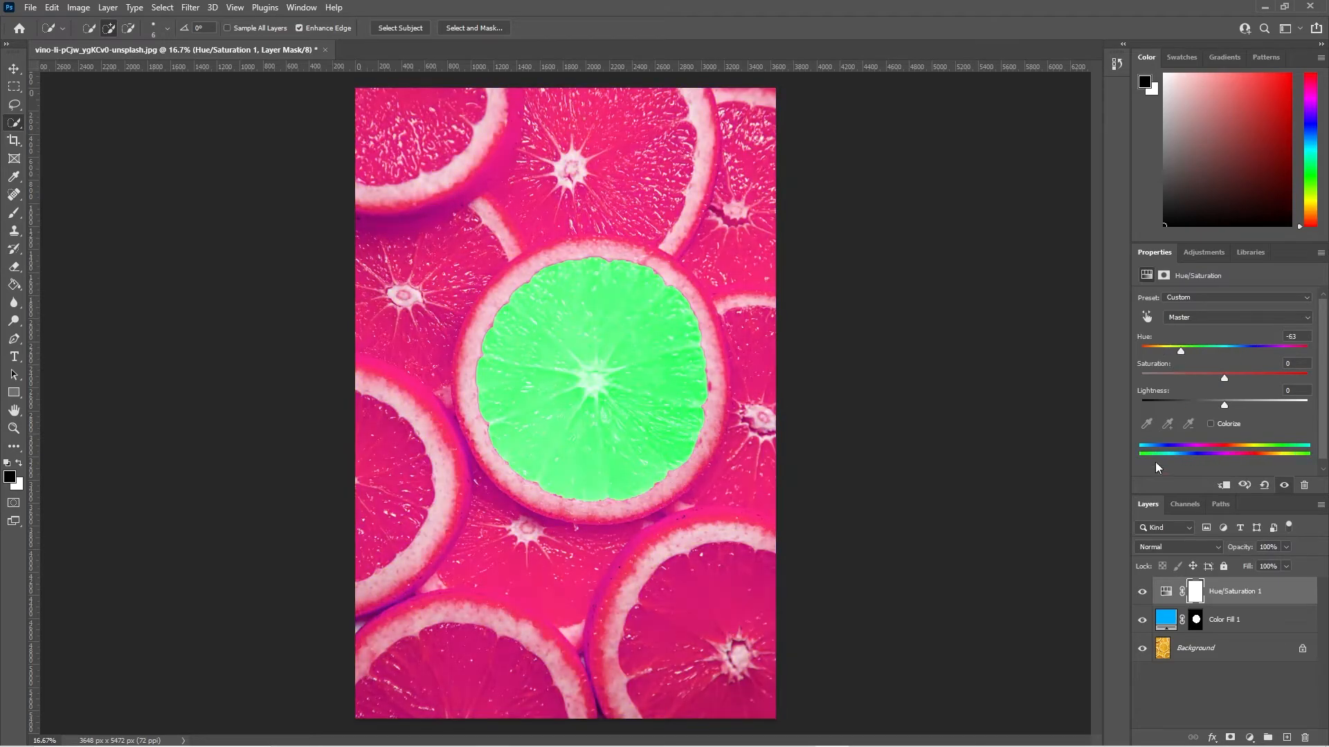
{"action": "left_click", "coordinate": [1225, 485]}
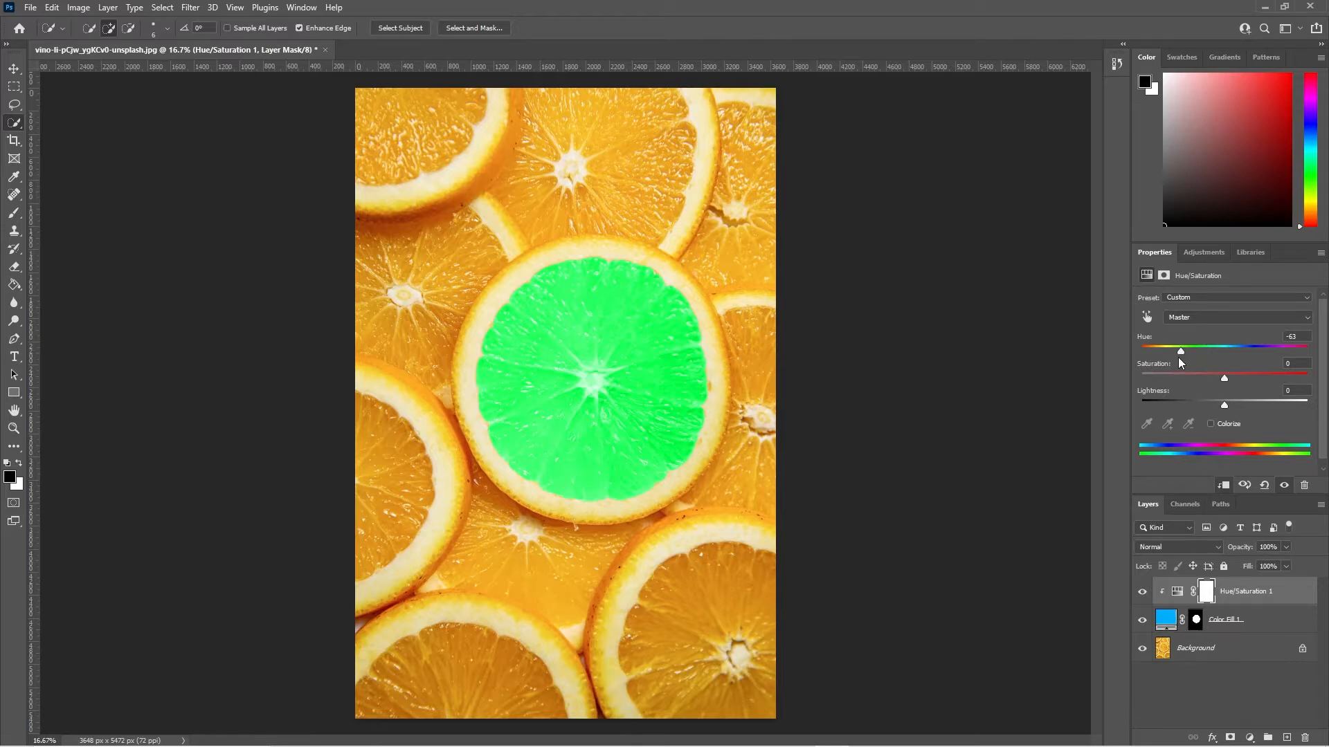
{"action": "left_click_drag", "start_coordinate": [1179, 355], "coordinate": [1161, 375]}
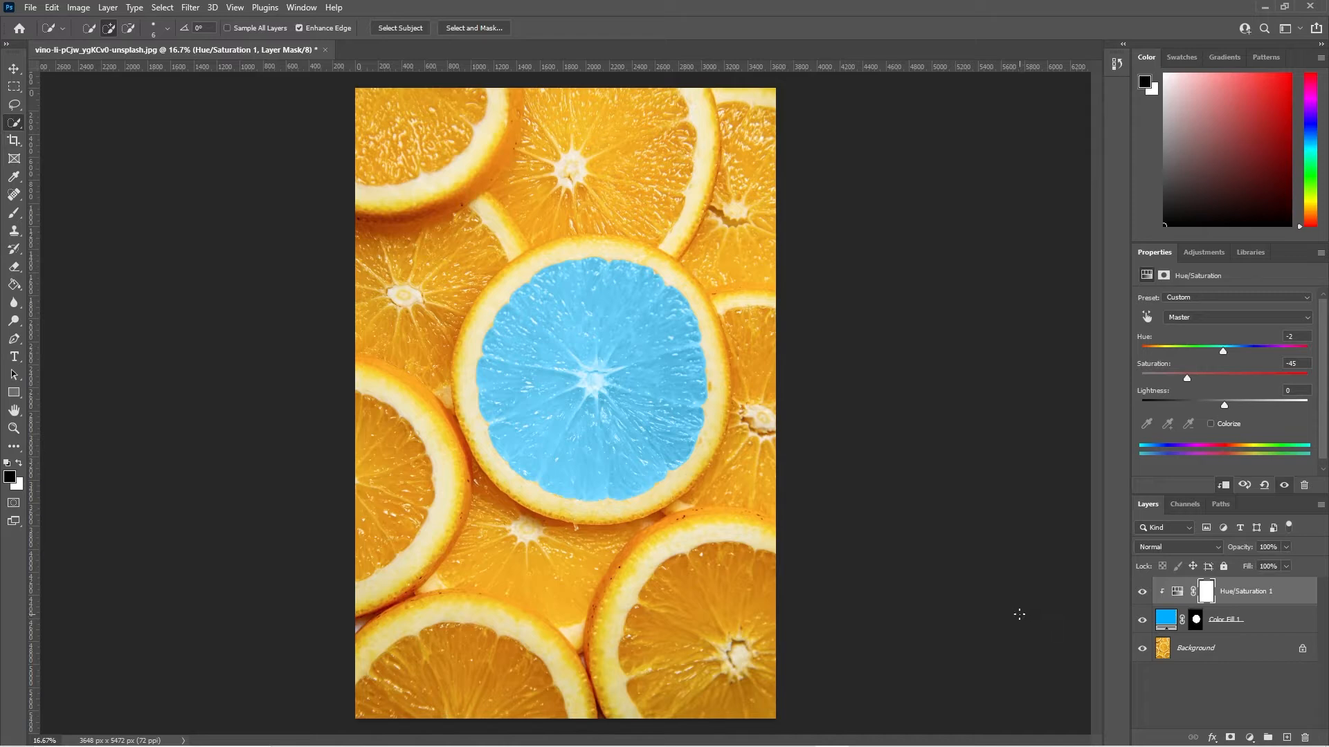
- On the Background layer, select the flesh of the lower-left orange slice with the Quick Selection Tool
{"action": "left_click", "coordinate": [1215, 650]}
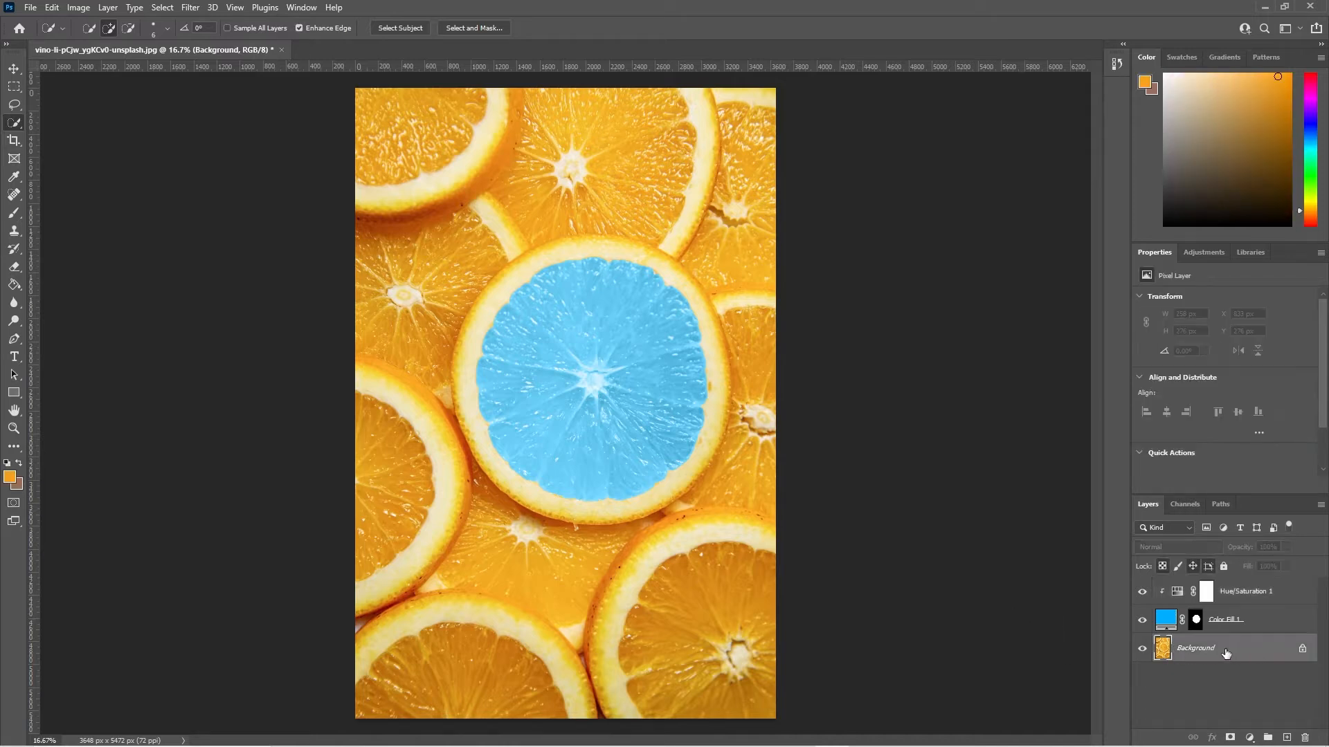
{"action": "right_click", "coordinate": [23, 123]}
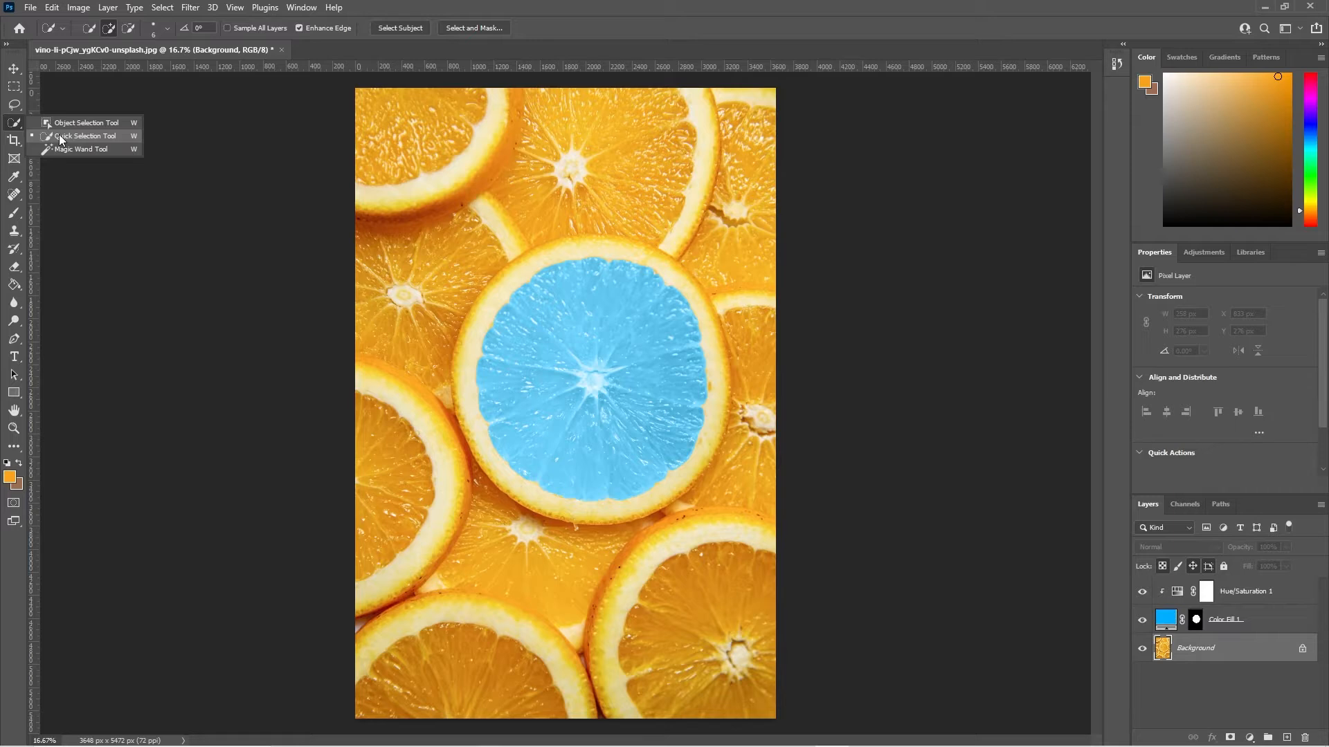
{"action": "left_click", "coordinate": [59, 137]}
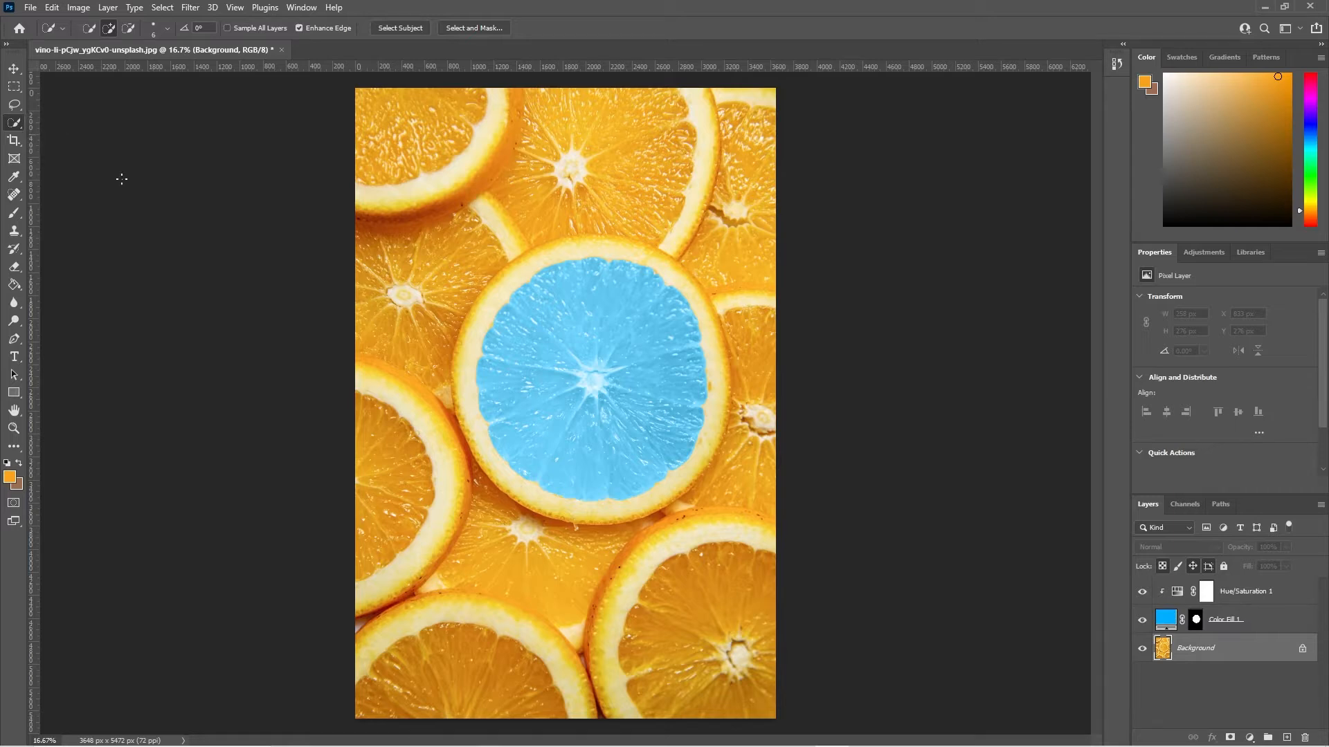
{"action": "left_click", "coordinate": [108, 30]}
{"action": "left_click_drag", "start_coordinate": [380, 706], "coordinate": [483, 677]}
- Add a Solid Color fill layer in purple c71bf9 over the lower-left slice's selection and set its blend mode to Color
{"action": "left_click", "coordinate": [1251, 740]}
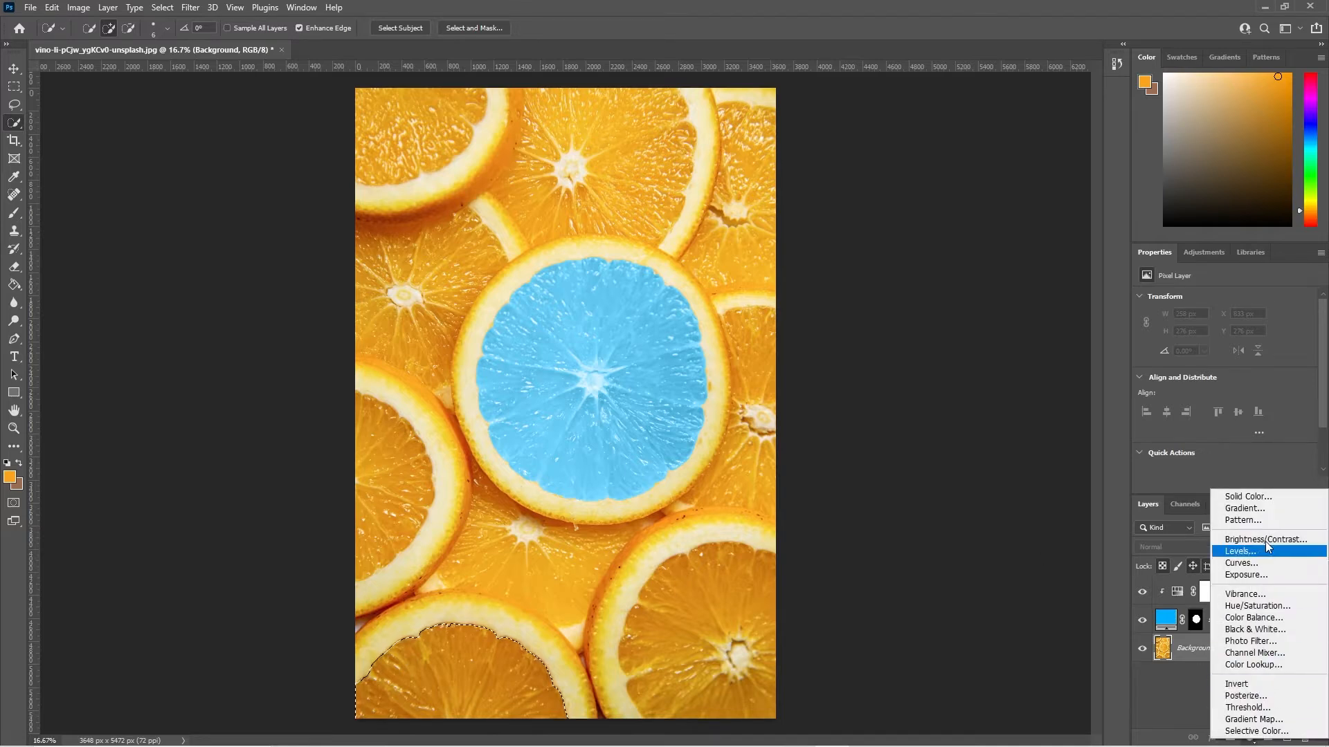
{"action": "left_click", "coordinate": [1269, 498]}
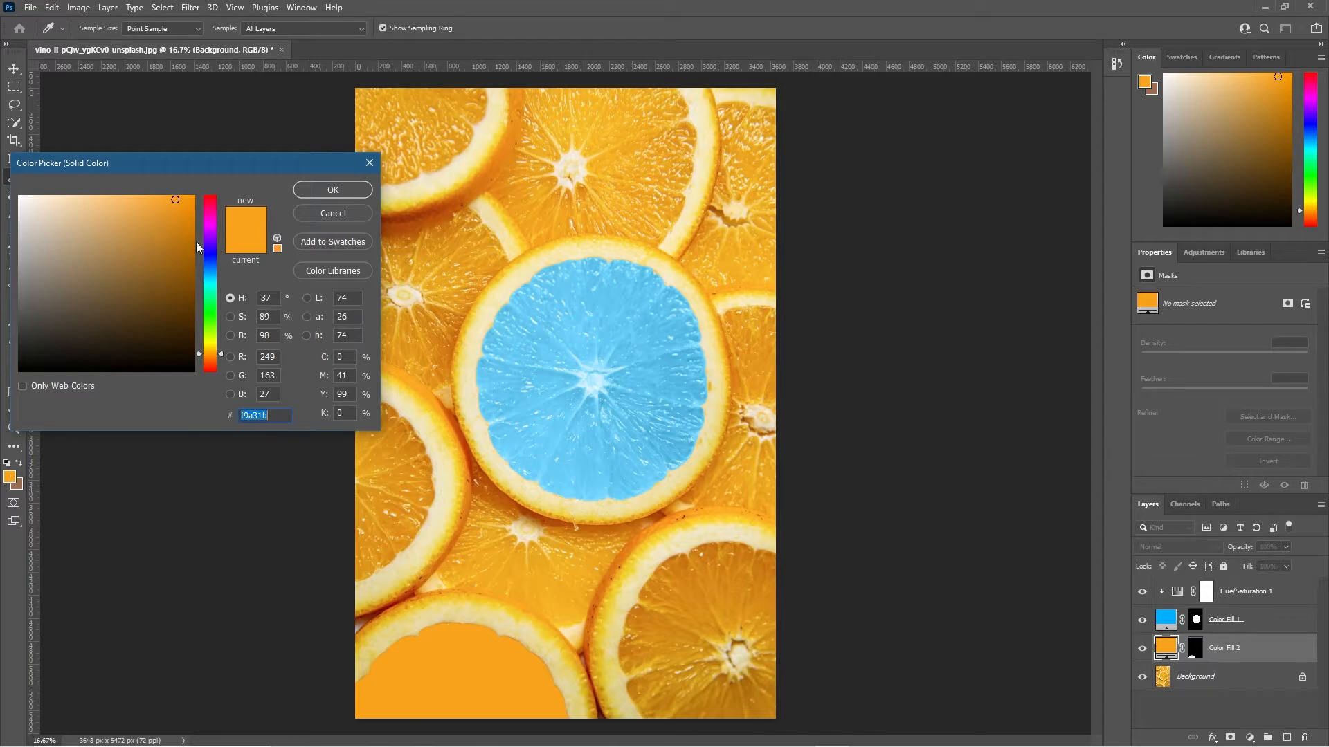
{"action": "mouse_move", "coordinate": [223, 255]}
{"action": "left_mouse_down"}
{"action": "mouse_move", "coordinate": [218, 209]}
{"action": "mouse_move", "coordinate": [218, 268]}
{"action": "mouse_move", "coordinate": [210, 218]}
{"action": "mouse_move", "coordinate": [215, 238]}
{"action": "left_mouse_up"}
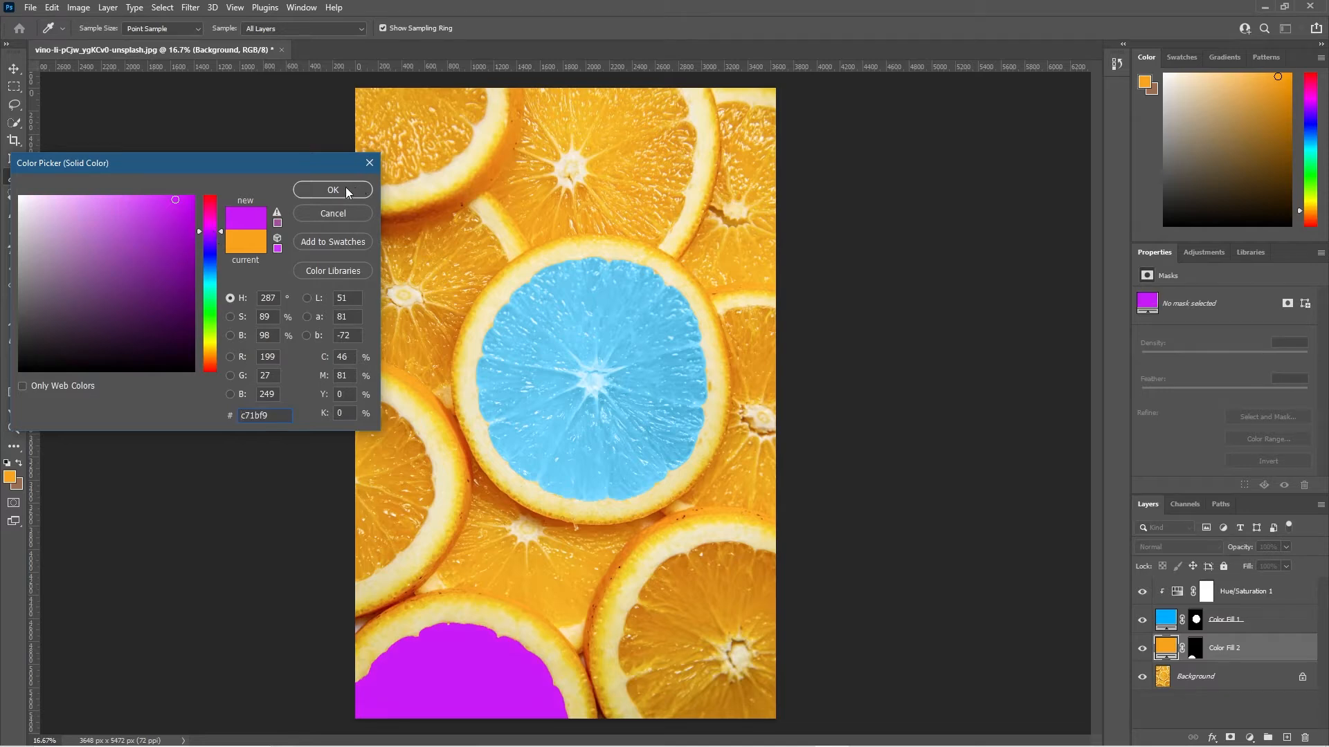
{"action": "left_click", "coordinate": [353, 190]}
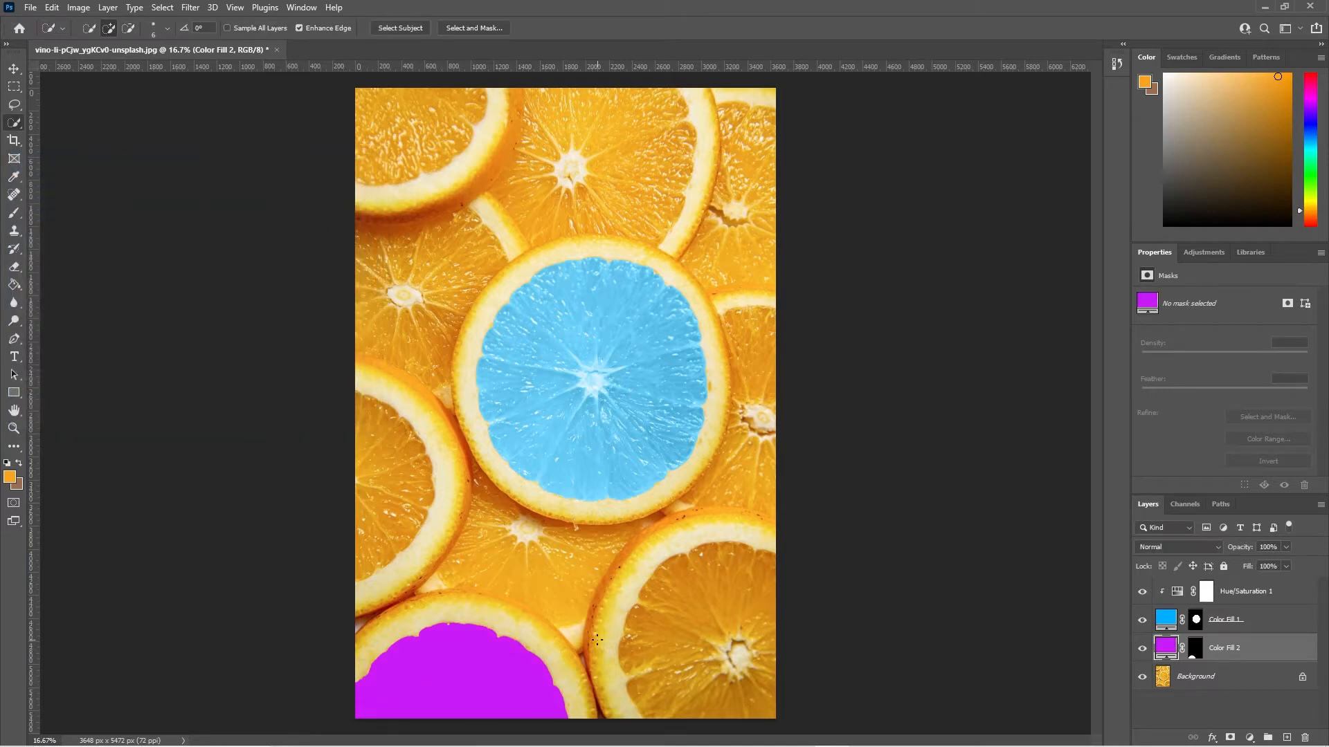
{"action": "left_click", "coordinate": [1167, 549]}
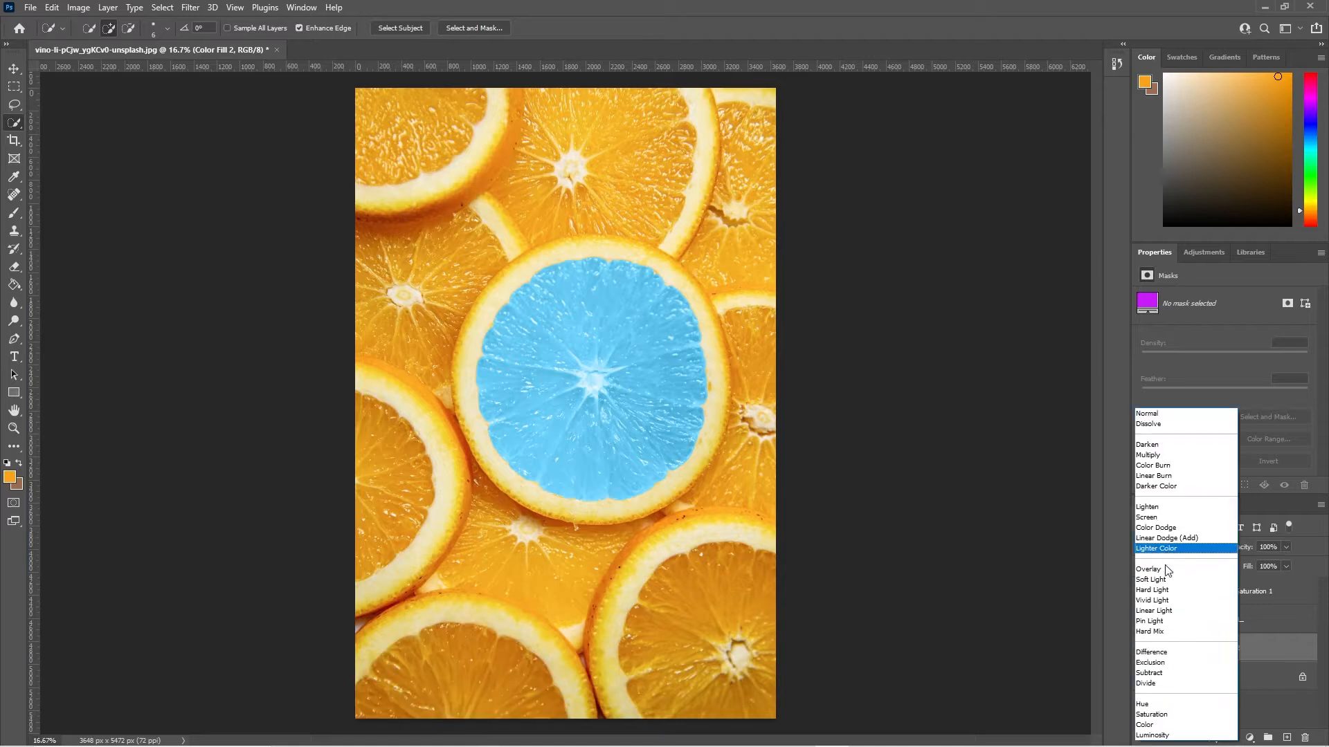
{"action": "left_click", "coordinate": [1144, 728]}
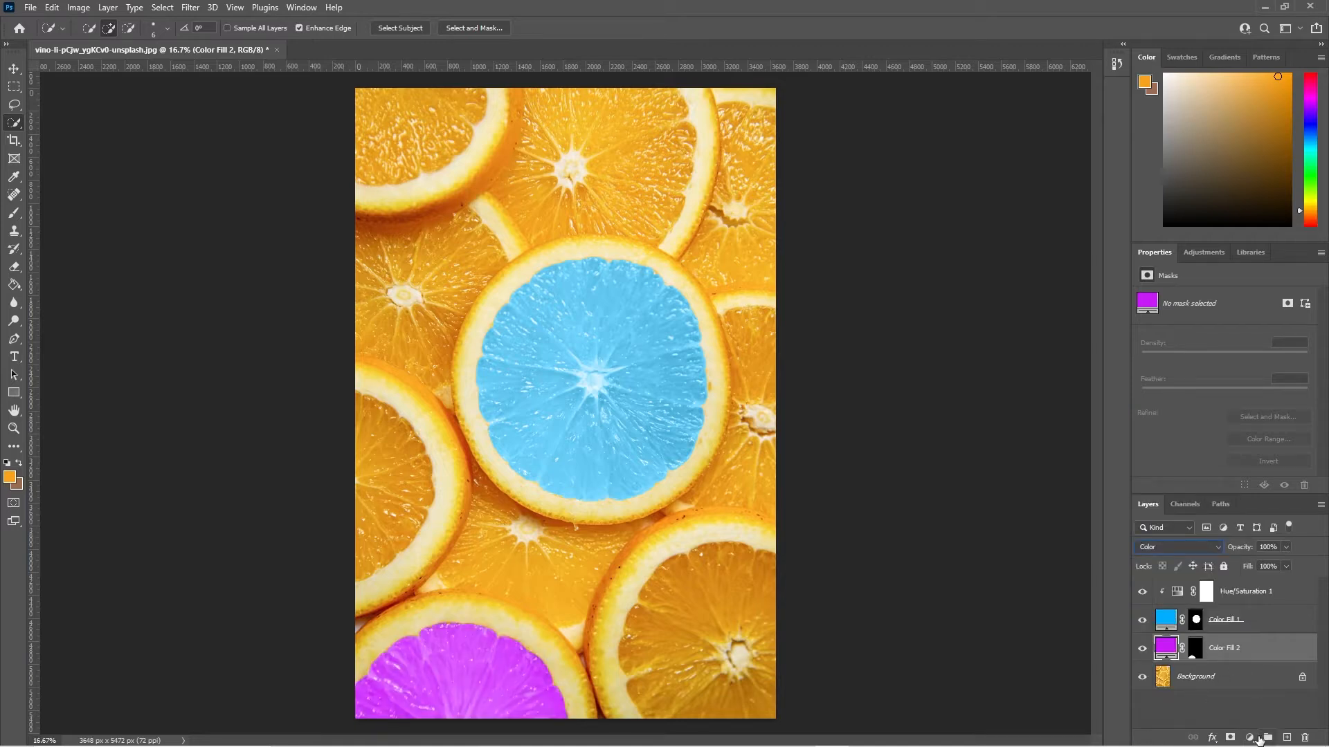
- Add a Hue/Saturation adjustment layer clipped to the purple fill, set its Hue to -12 and adjust its Saturation
{"action": "left_click", "coordinate": [1249, 737]}
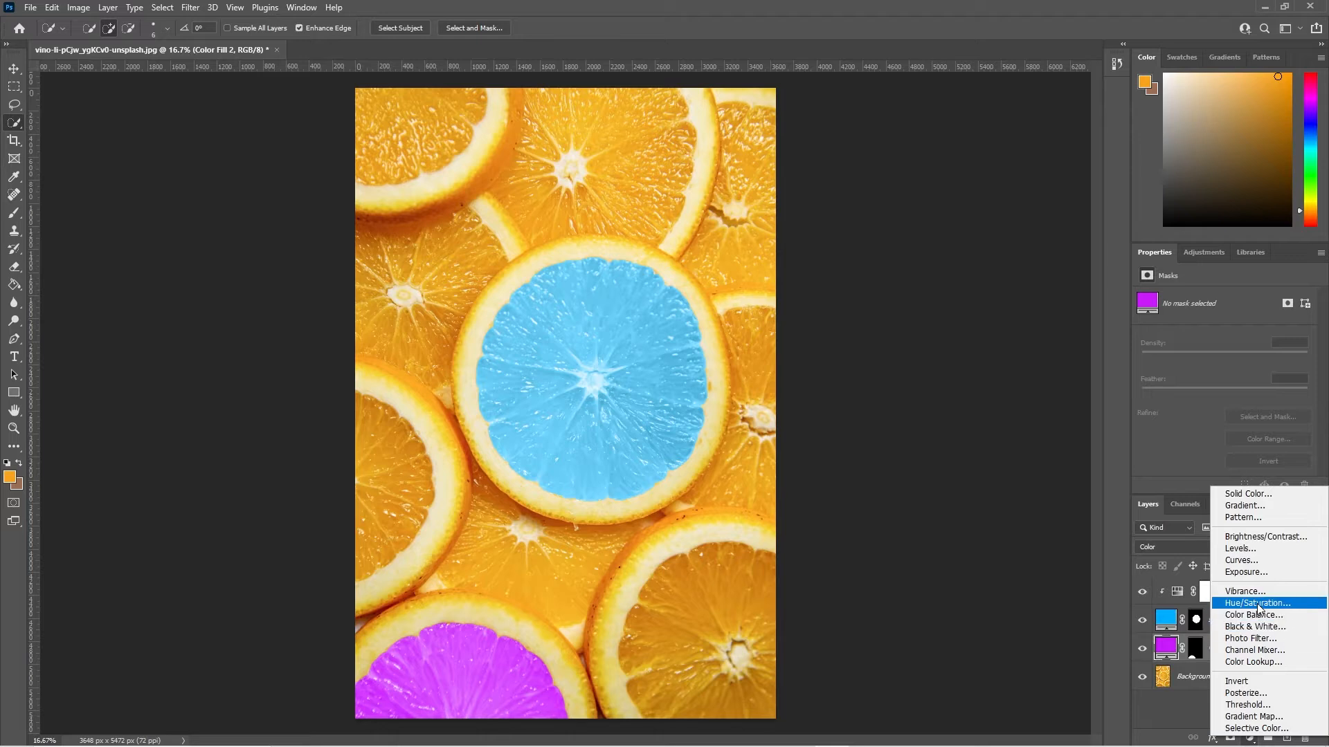
{"action": "left_click", "coordinate": [1258, 607]}
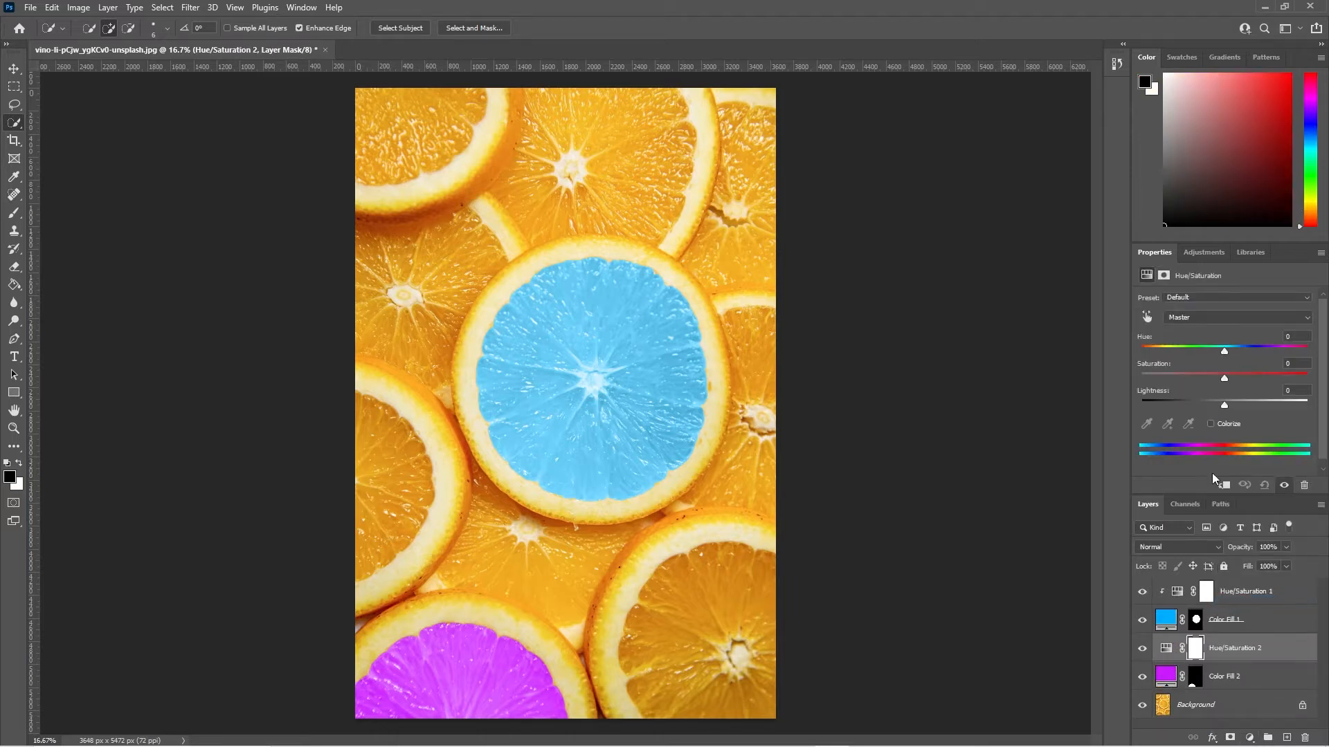
{"action": "left_click", "coordinate": [1225, 486]}
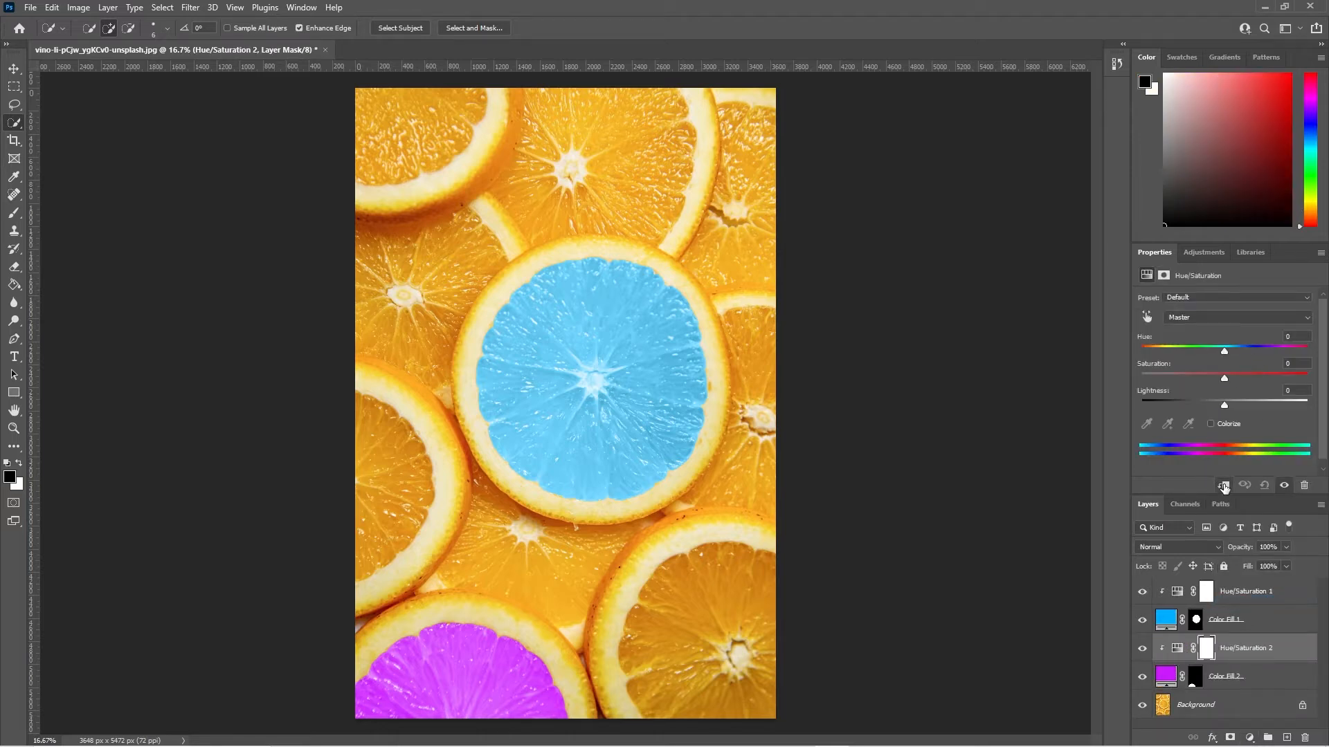
{"action": "mouse_move", "coordinate": [1224, 354]}
{"action": "left_mouse_down"}
{"action": "mouse_move", "coordinate": [1240, 352]}
{"action": "mouse_move", "coordinate": [1214, 353]}
{"action": "left_mouse_up"}
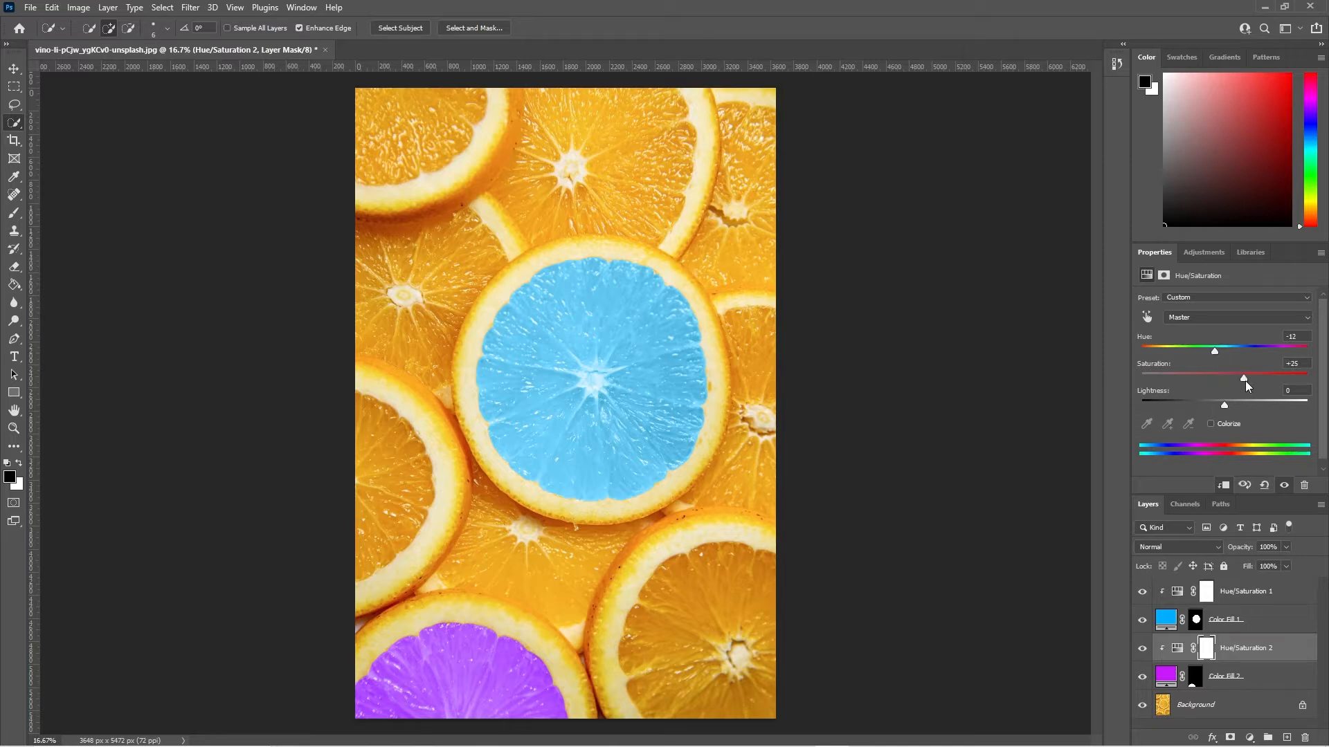
{"action": "left_click_drag", "start_coordinate": [1285, 389], "coordinate": [1319, 398]}
- Compare the recoloured slices with the original by toggling the visibility of both fill layers and their Hue/Saturation adjustments
{"action": "left_click", "coordinate": [1142, 594]}
{"action": "left_click", "coordinate": [1141, 620]}
{"action": "left_click", "coordinate": [1141, 621]}
{"action": "left_click", "coordinate": [1142, 592]}
{"action": "left_click", "coordinate": [1142, 649]}
{"action": "left_click", "coordinate": [1141, 678]}
{"action": "left_click", "coordinate": [1141, 649]}
{"action": "left_click", "coordinate": [1142, 651]}
{"action": "left_click", "coordinate": [1142, 650]}
- Add a Hue/Saturation adjustment layer directly above the Background layer and clip it to the Background
{"action": "left_click", "coordinate": [1188, 707]}
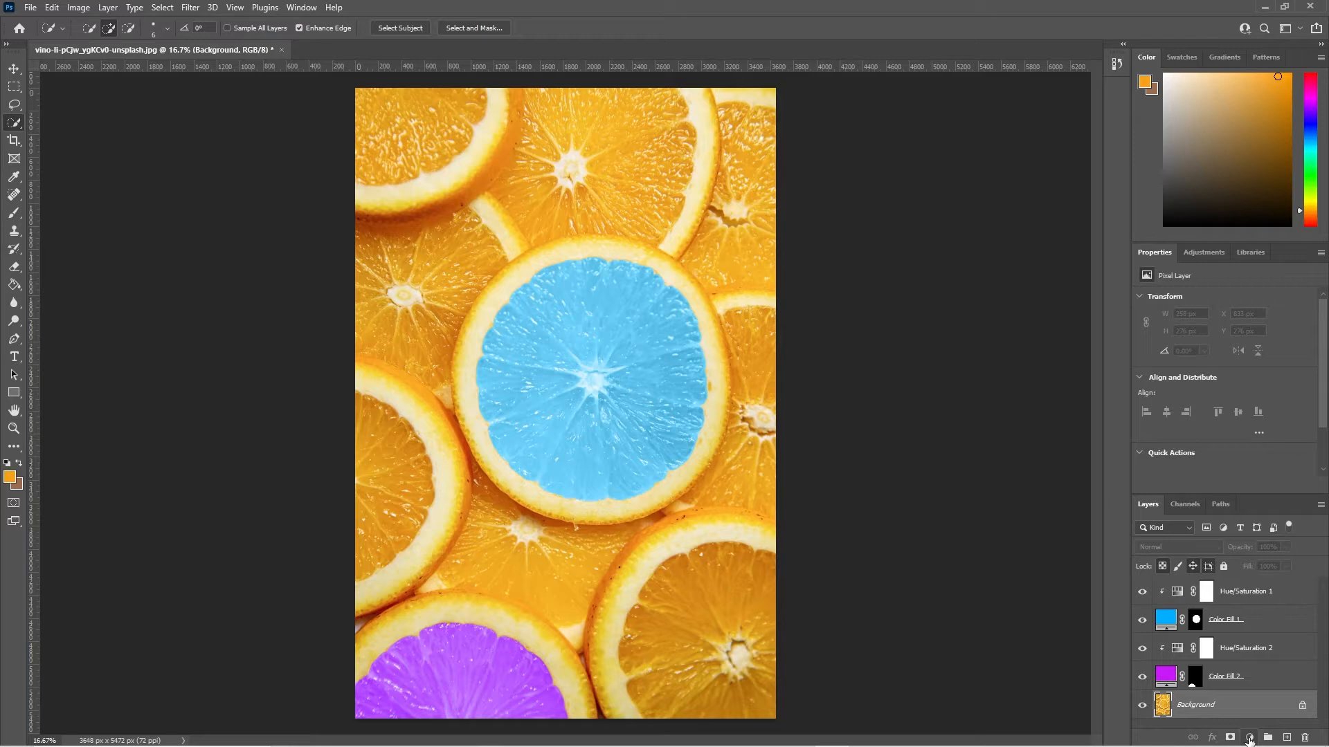
{"action": "left_click", "coordinate": [1250, 738]}
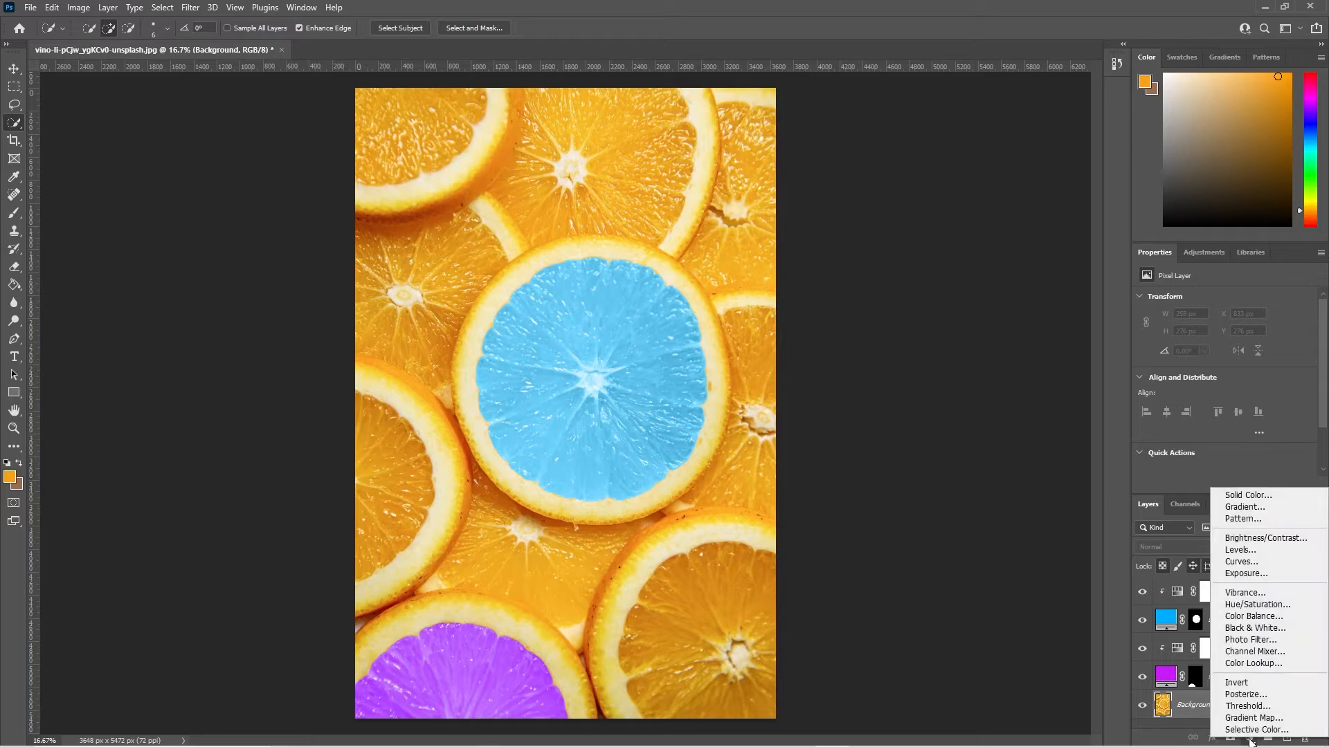
{"action": "left_click", "coordinate": [1251, 605]}
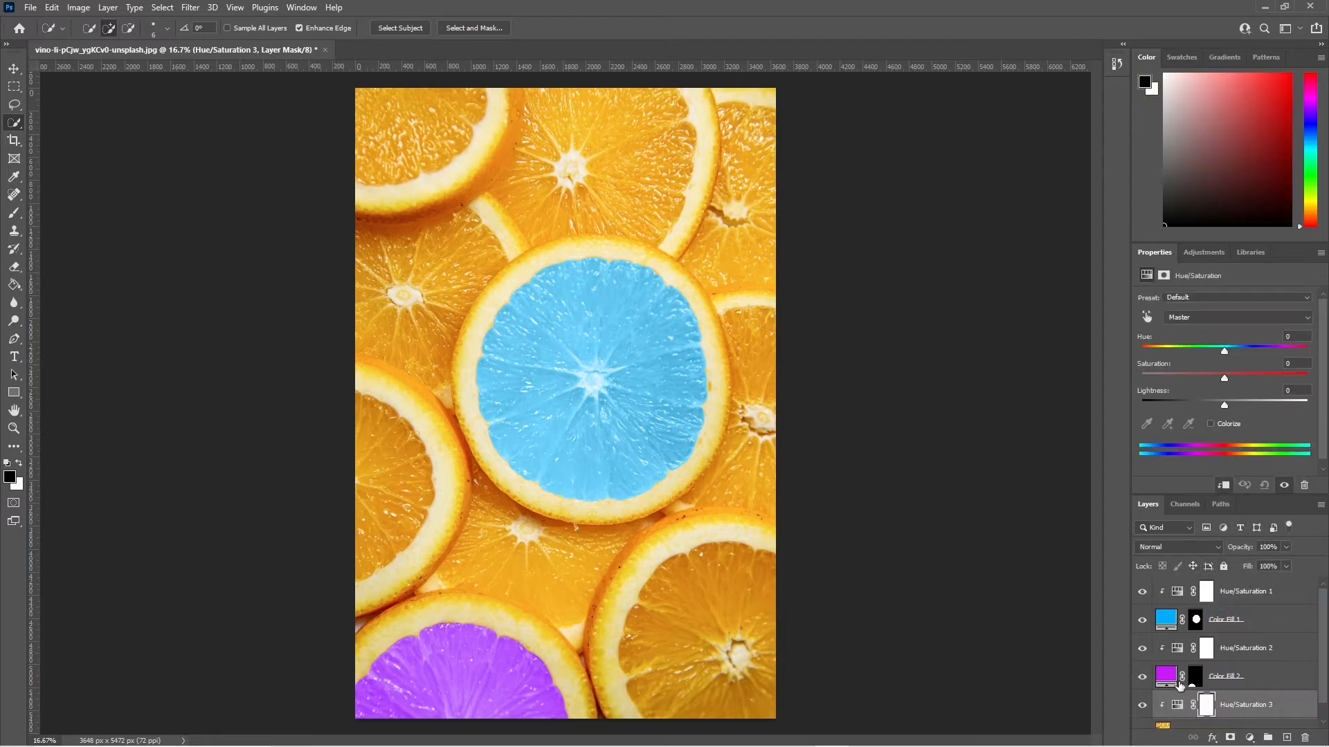
{"action": "left_click", "coordinate": [1177, 689], "text": "alt"}
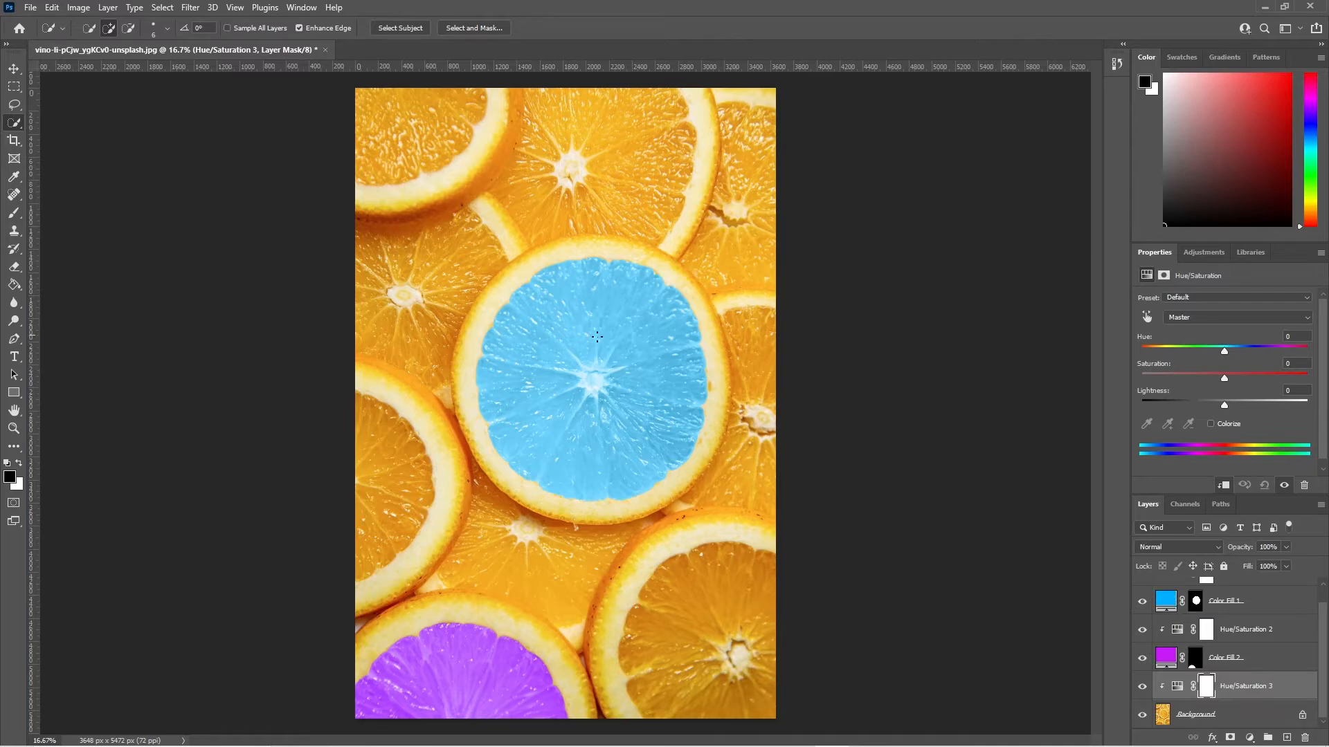
- Set the Hue to -5 and Saturation to +4 in the Hue/Saturation adjustment clipped to the Background
{"action": "mouse_move", "coordinate": [1224, 347]}
{"action": "left_mouse_down"}
{"action": "mouse_move", "coordinate": [1252, 355]}
{"action": "mouse_move", "coordinate": [1192, 358]}
{"action": "mouse_move", "coordinate": [1228, 369]}
{"action": "mouse_move", "coordinate": [1198, 375]}
{"action": "mouse_move", "coordinate": [1210, 369]}
{"action": "left_mouse_up"}
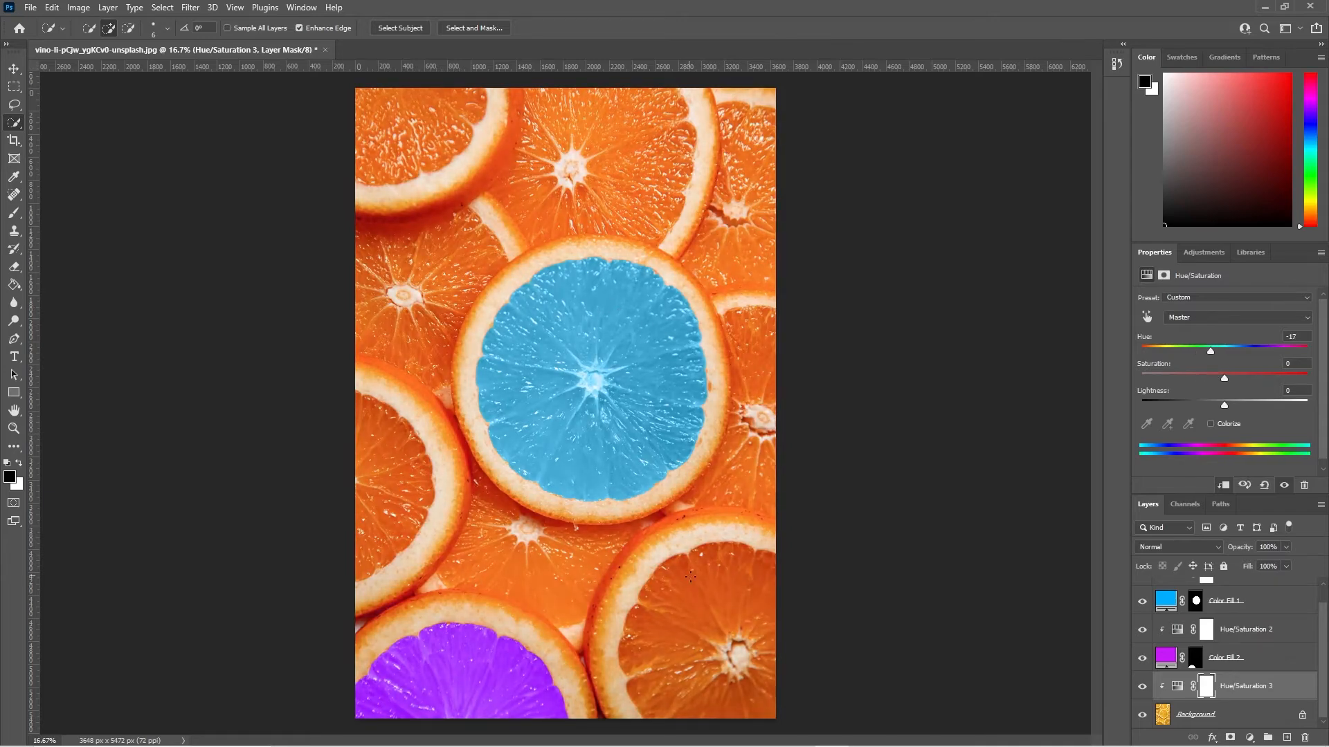
{"action": "left_click_drag", "start_coordinate": [1215, 349], "coordinate": [1222, 359]}
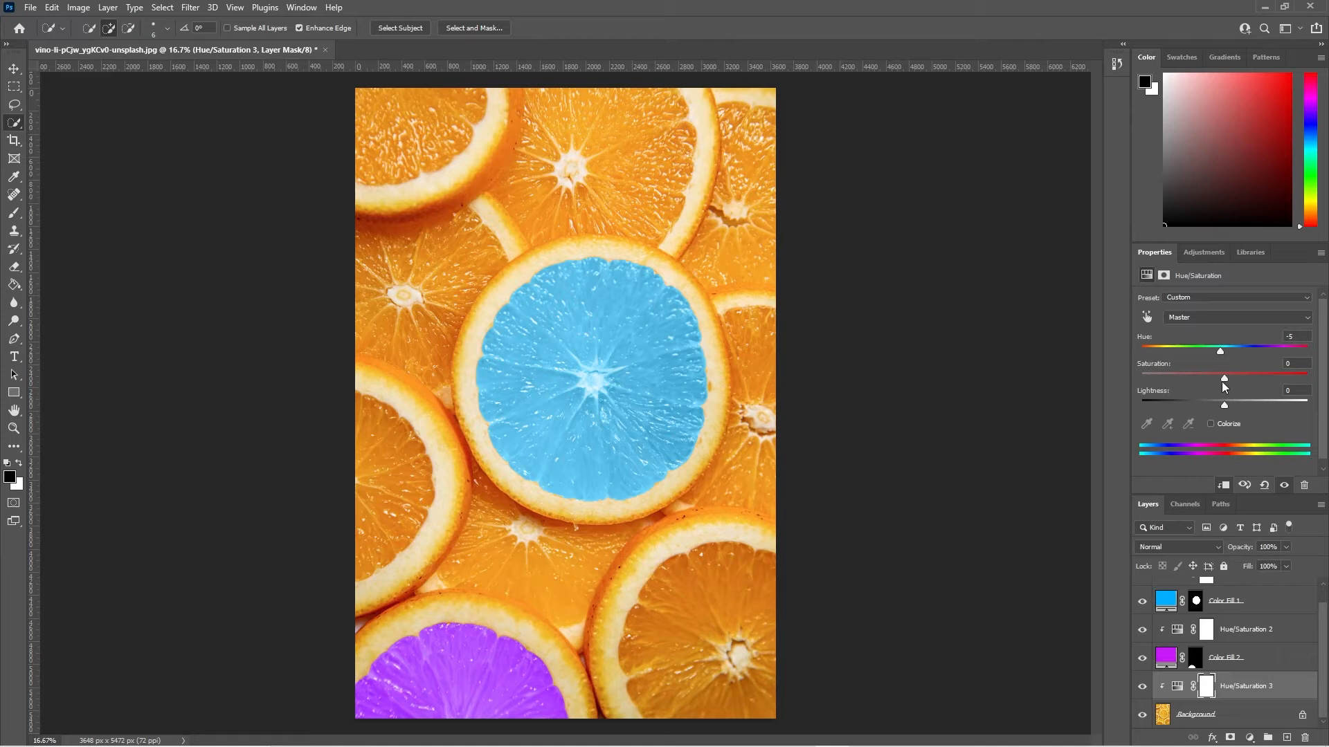
{"action": "left_click_drag", "start_coordinate": [1223, 379], "coordinate": [1236, 381]}
{"action": "scroll", "coordinate": [1202, 640], "scroll_direction": "up", "scroll_amount": 1}
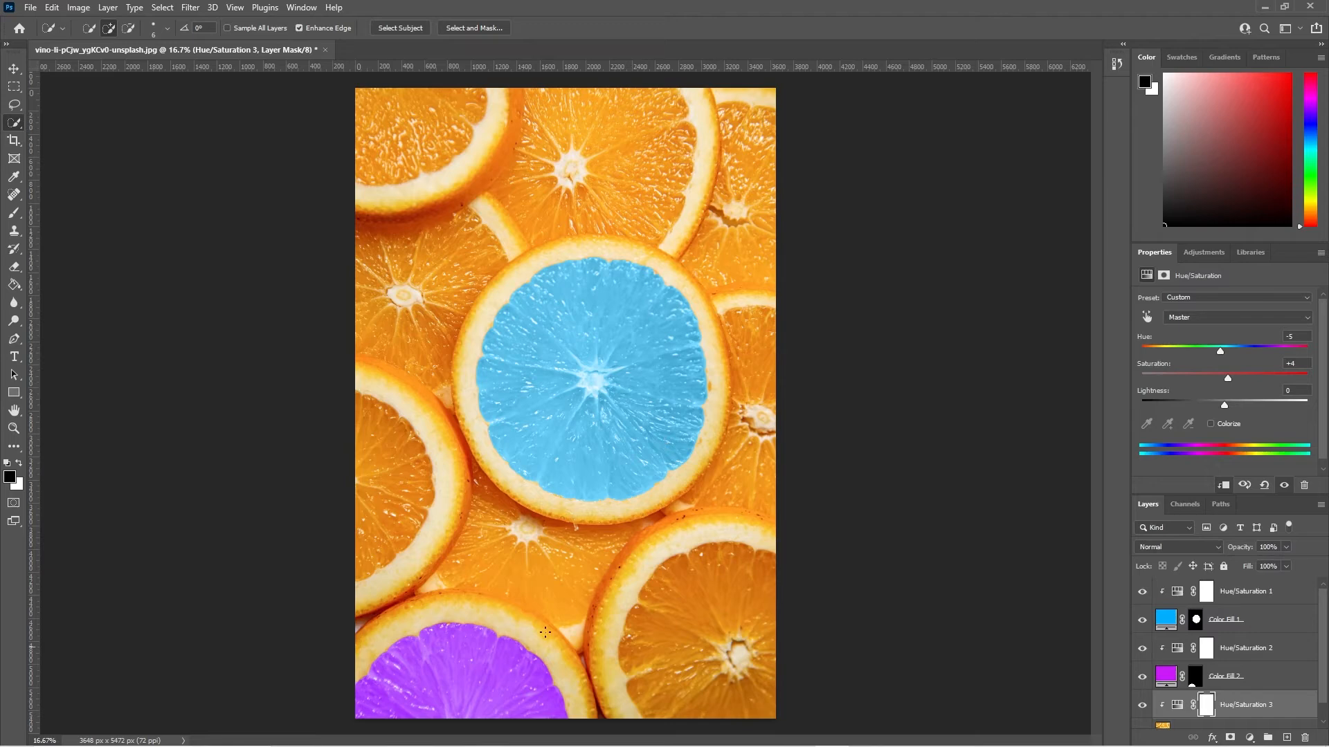
- Fine-tune the hue of the blue Solid Color fill on the centre slice in its colour picker
{"action": "left_click", "coordinate": [1168, 679]}
{"action": "left_click", "coordinate": [1168, 624]}
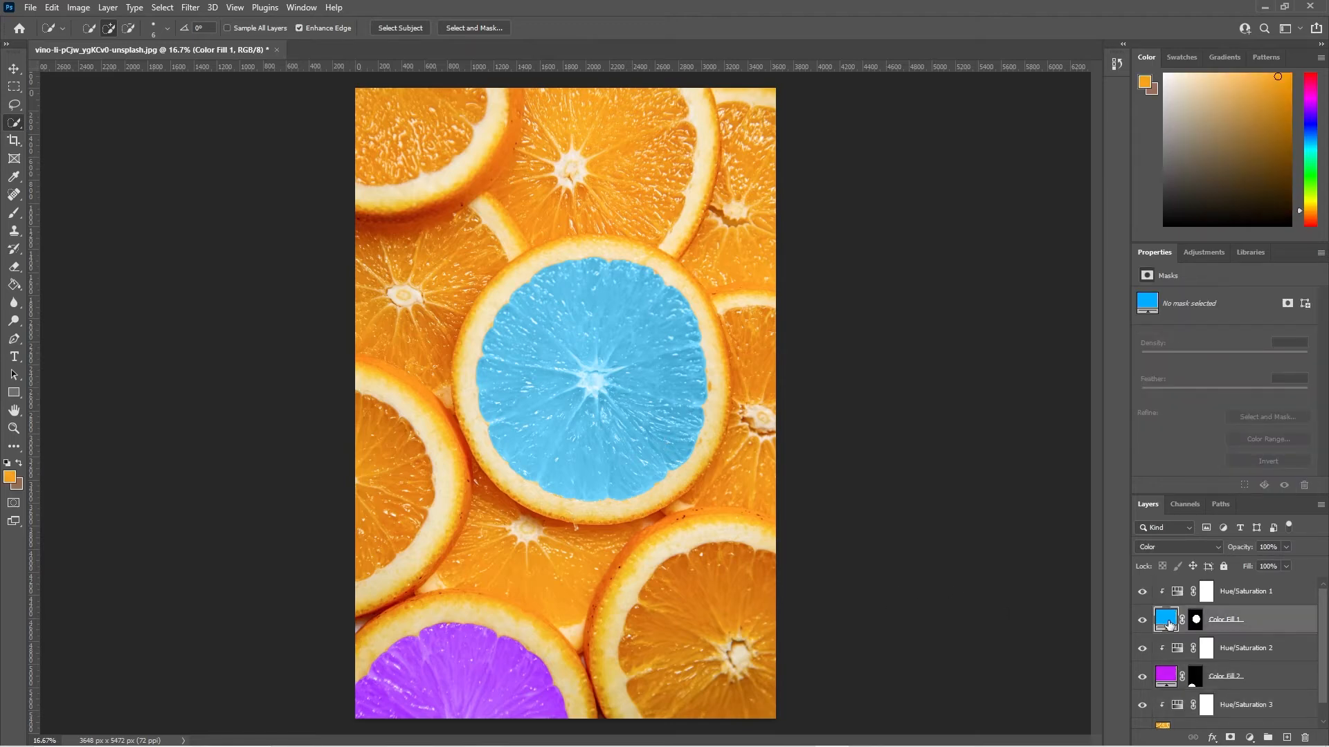
{"action": "left_click", "coordinate": [1167, 681]}
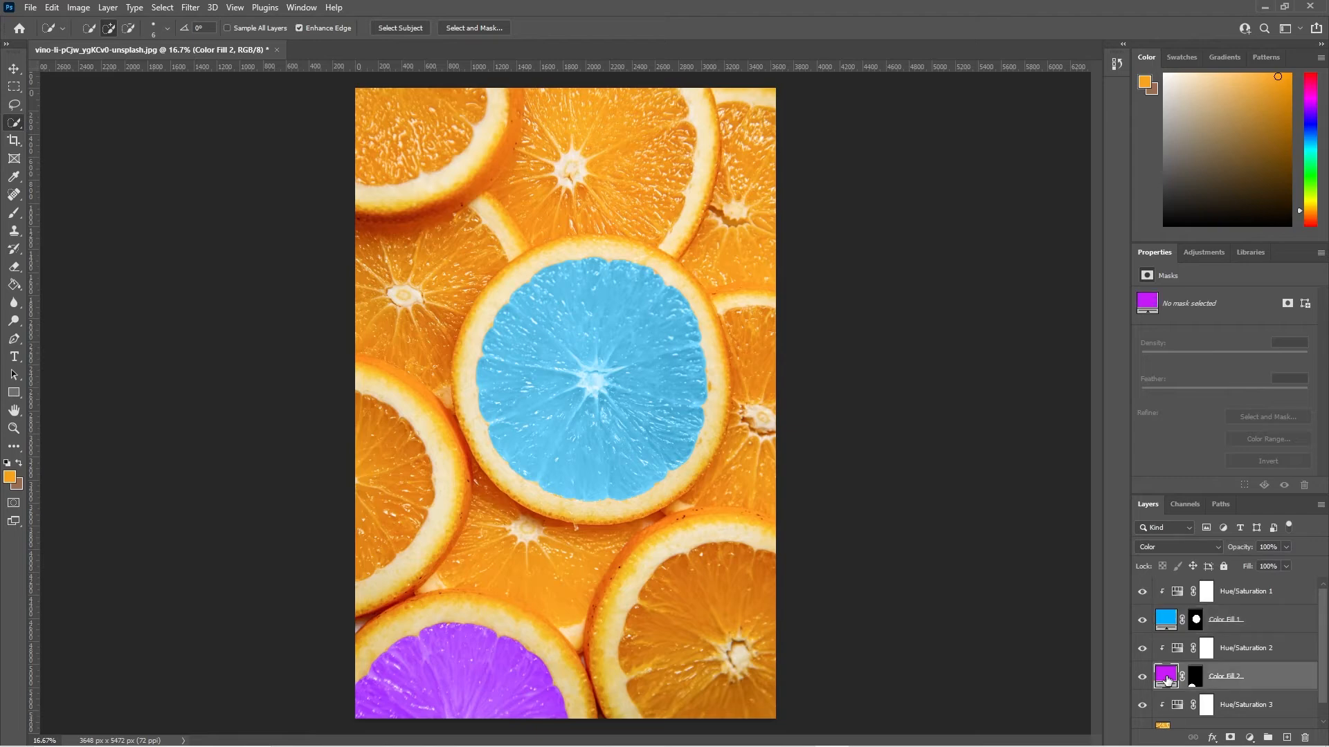
{"action": "left_click", "coordinate": [1167, 622]}
{"action": "double_click", "coordinate": [1166, 622]}
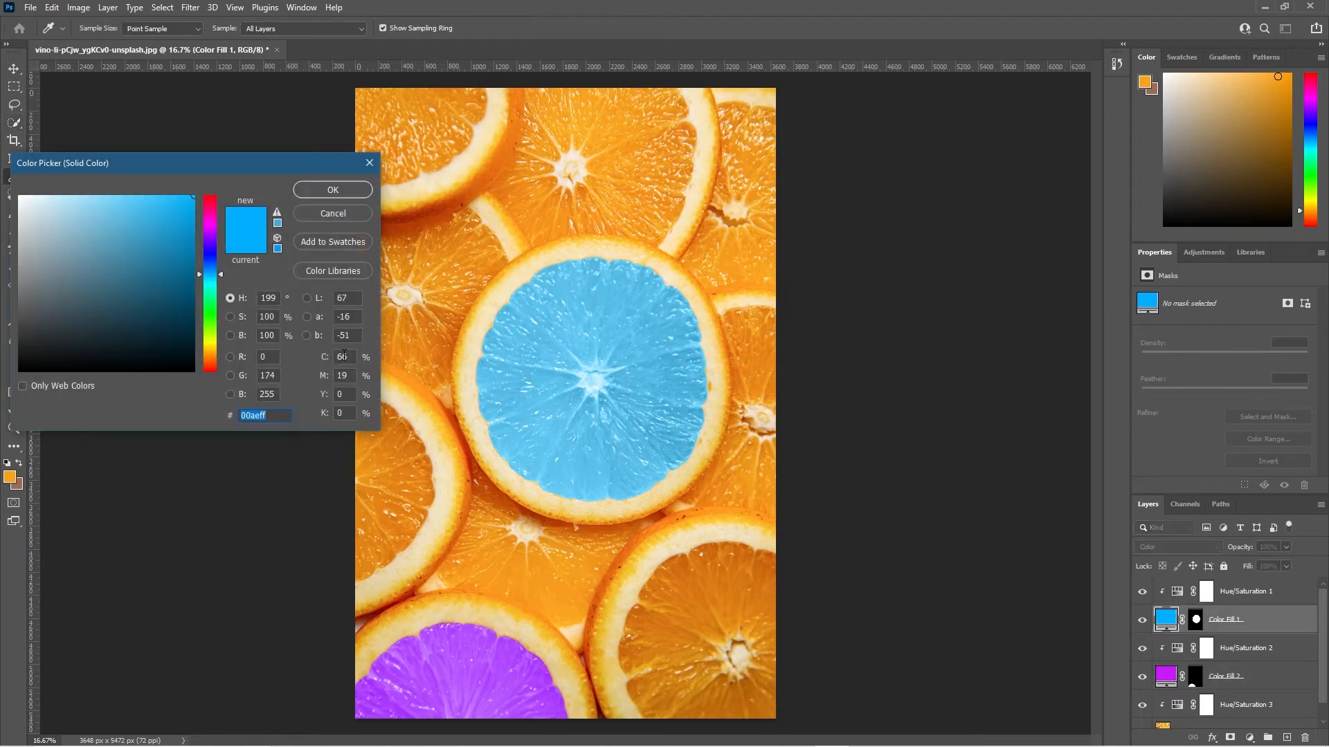
{"action": "mouse_move", "coordinate": [221, 276]}
{"action": "left_mouse_down"}
{"action": "mouse_move", "coordinate": [232, 360]}
{"action": "mouse_move", "coordinate": [236, 242]}
{"action": "mouse_move", "coordinate": [235, 376]}
{"action": "mouse_move", "coordinate": [232, 274]}
{"action": "left_mouse_up"}
{"action": "left_click", "coordinate": [334, 192]}
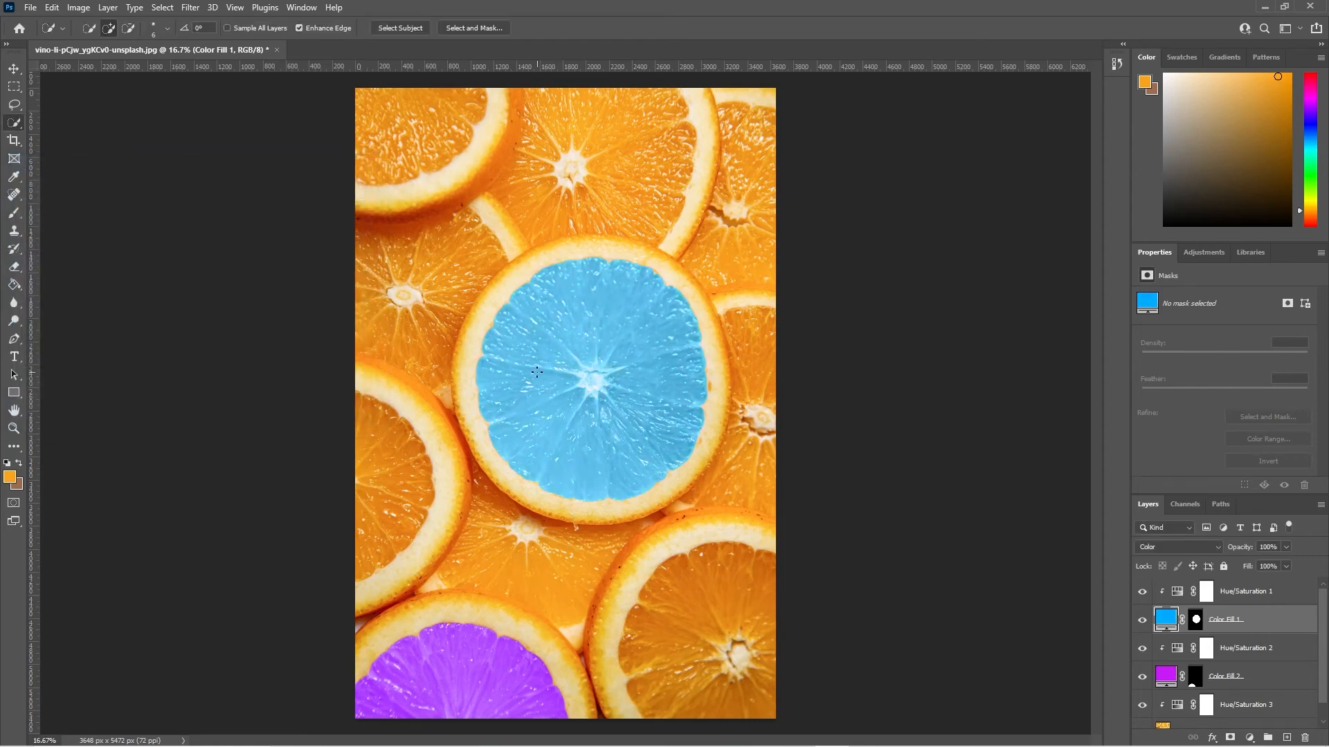
- Save the layered document on the computer as the Photoshop file "change colour - 01" in the desktop folder "Change colour of objects in Photoshop 2021"
{"action": "left_click", "coordinate": [32, 7]}
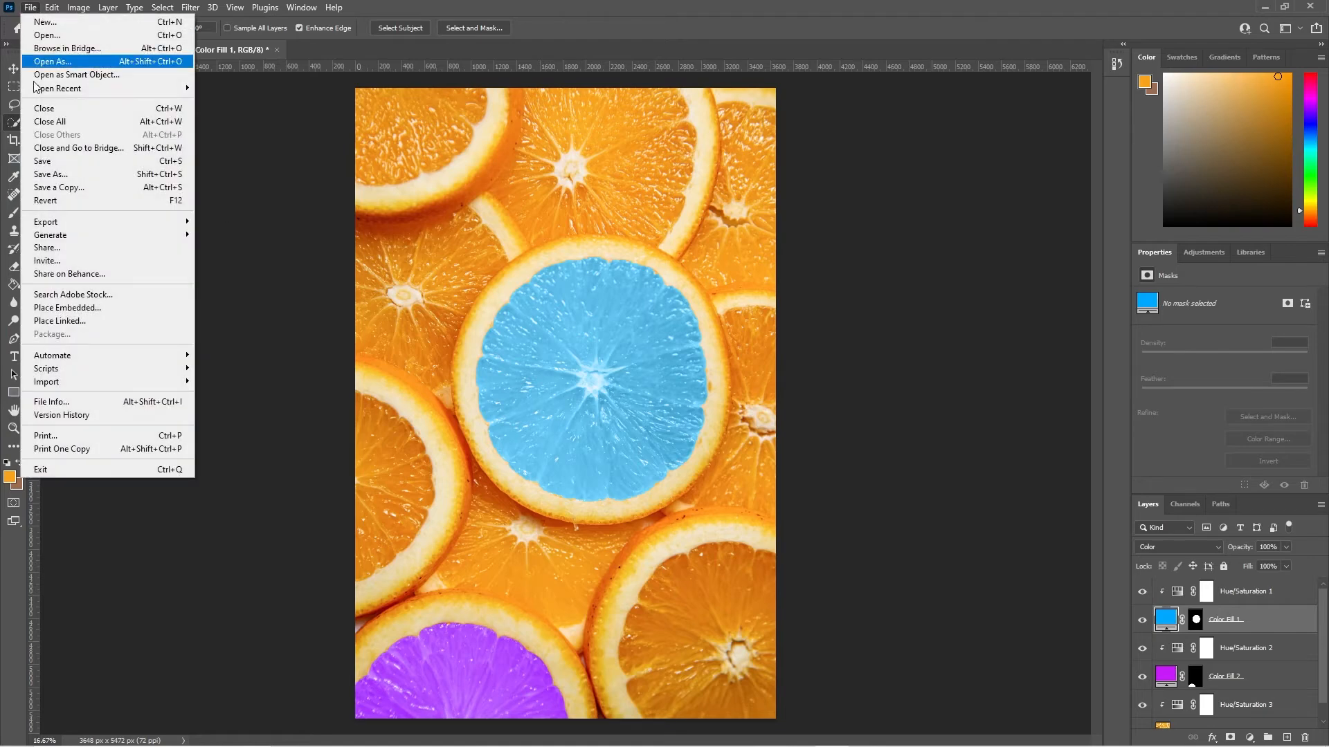
{"action": "left_click", "coordinate": [52, 175]}
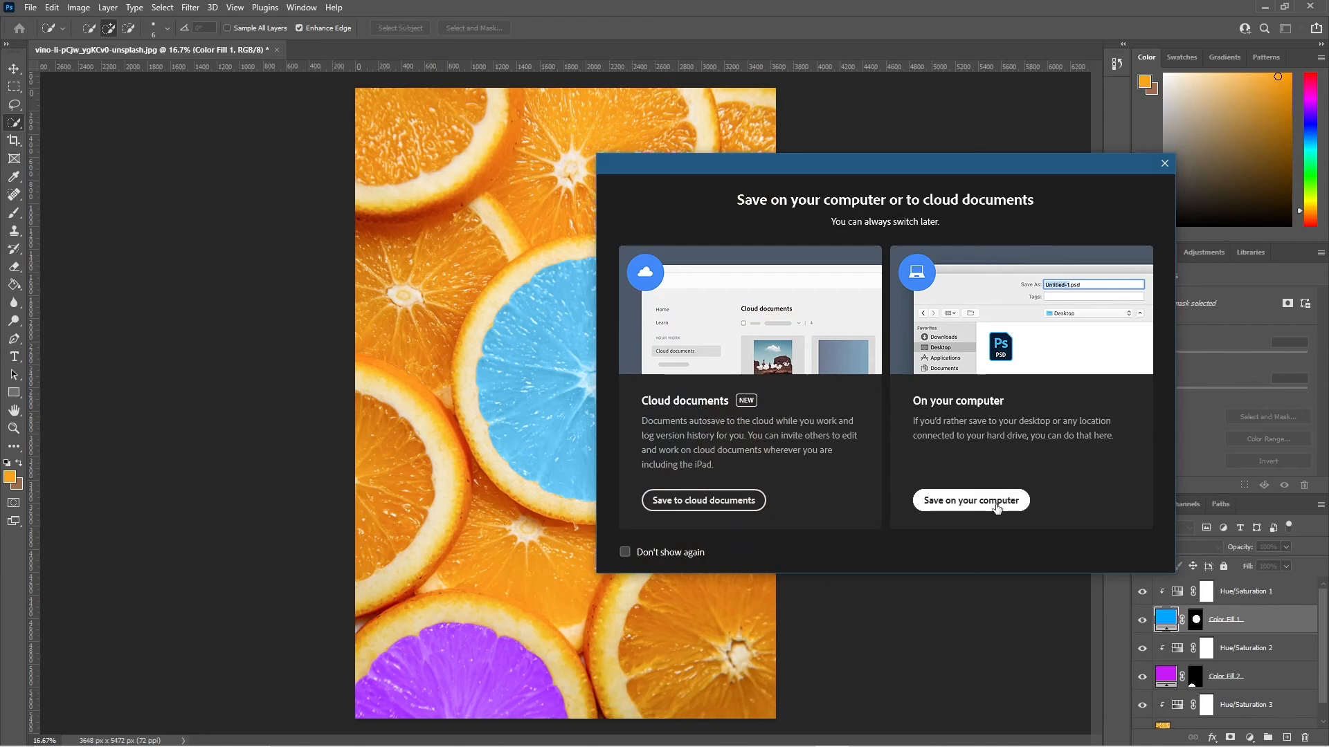
{"action": "left_click", "coordinate": [996, 507]}
{"action": "left_click", "coordinate": [502, 406]}
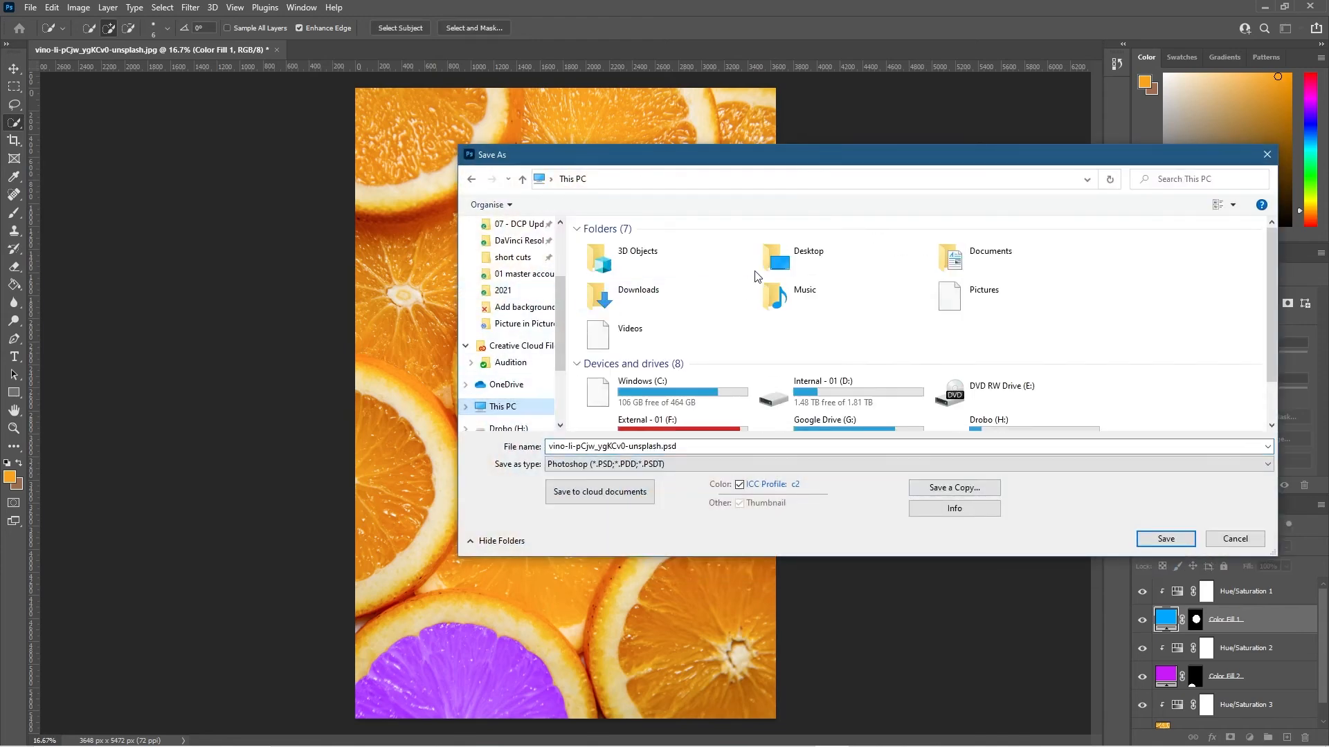
{"action": "double_click", "coordinate": [769, 262]}
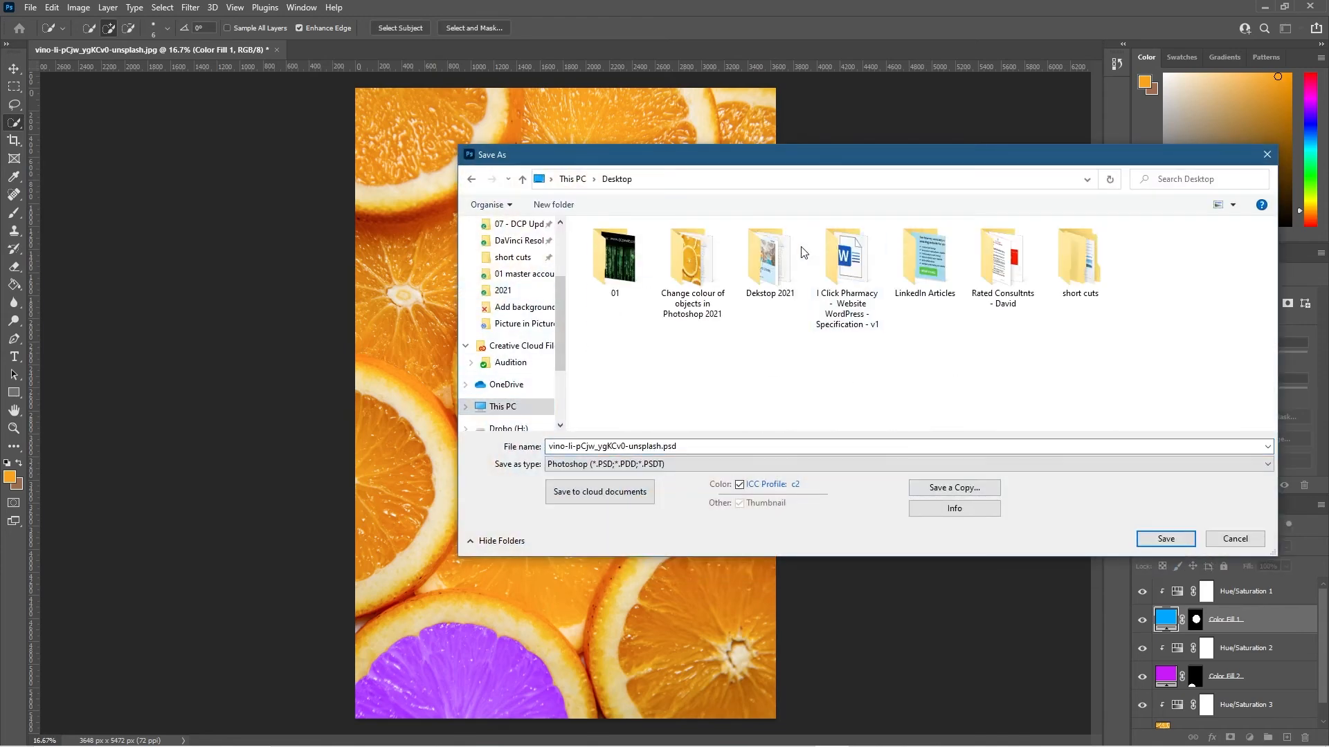
{"action": "double_click", "coordinate": [690, 271]}
{"action": "triple_click", "coordinate": [609, 446]}
{"action": "type", "text": "change colour - 01"}
{"action": "key", "text": "Return"}
{"action": "left_click", "coordinate": [1038, 215]}
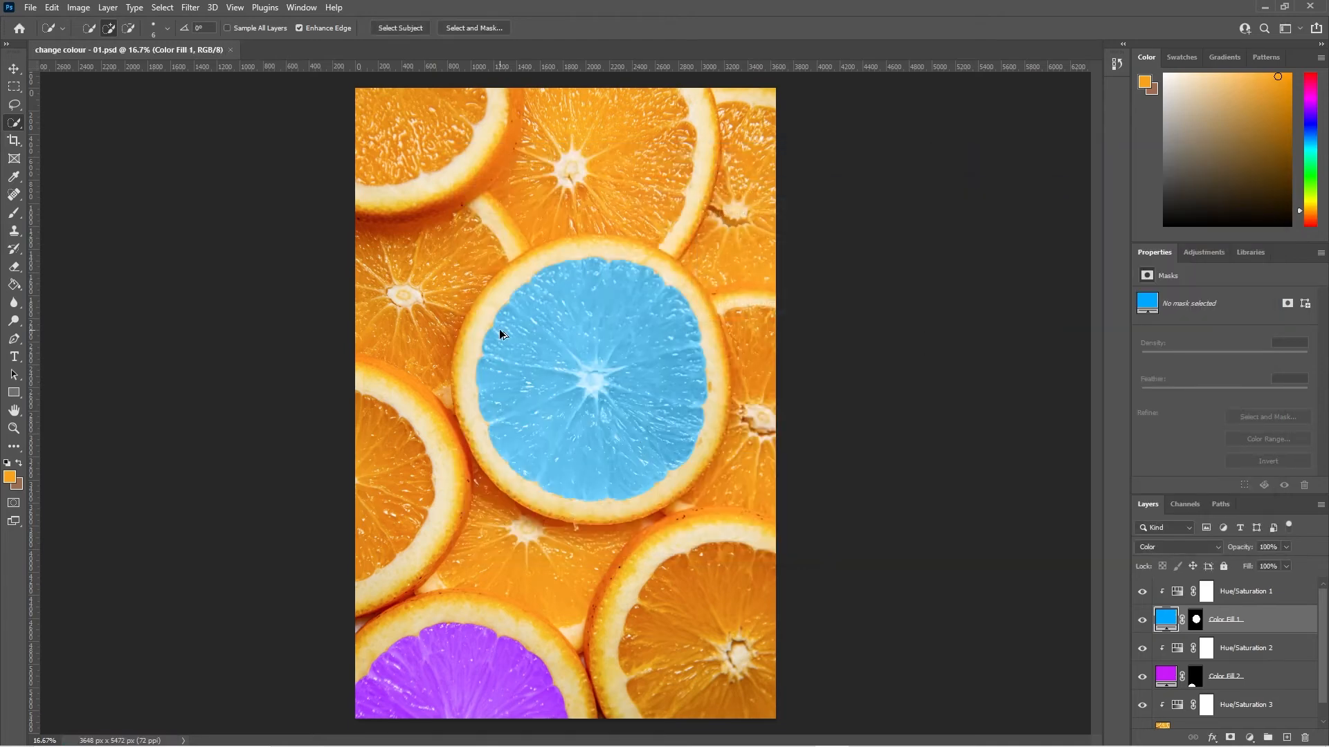
- Export the image as change colour - 01.jpg at 100% quality into the desktop folder "Change colour of objects in Photoshop 2021"
{"action": "key", "text": "ctrl+alt+shift+w"}
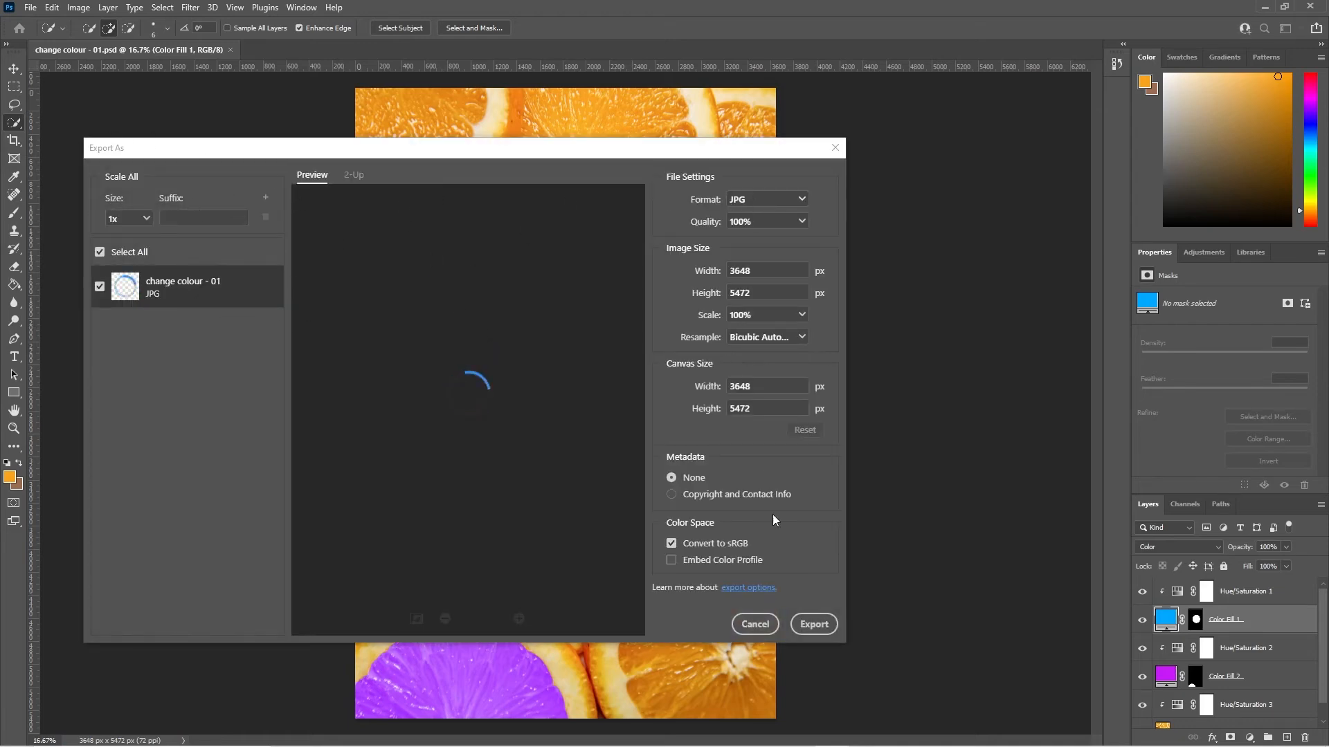
{"action": "left_click", "coordinate": [814, 625]}
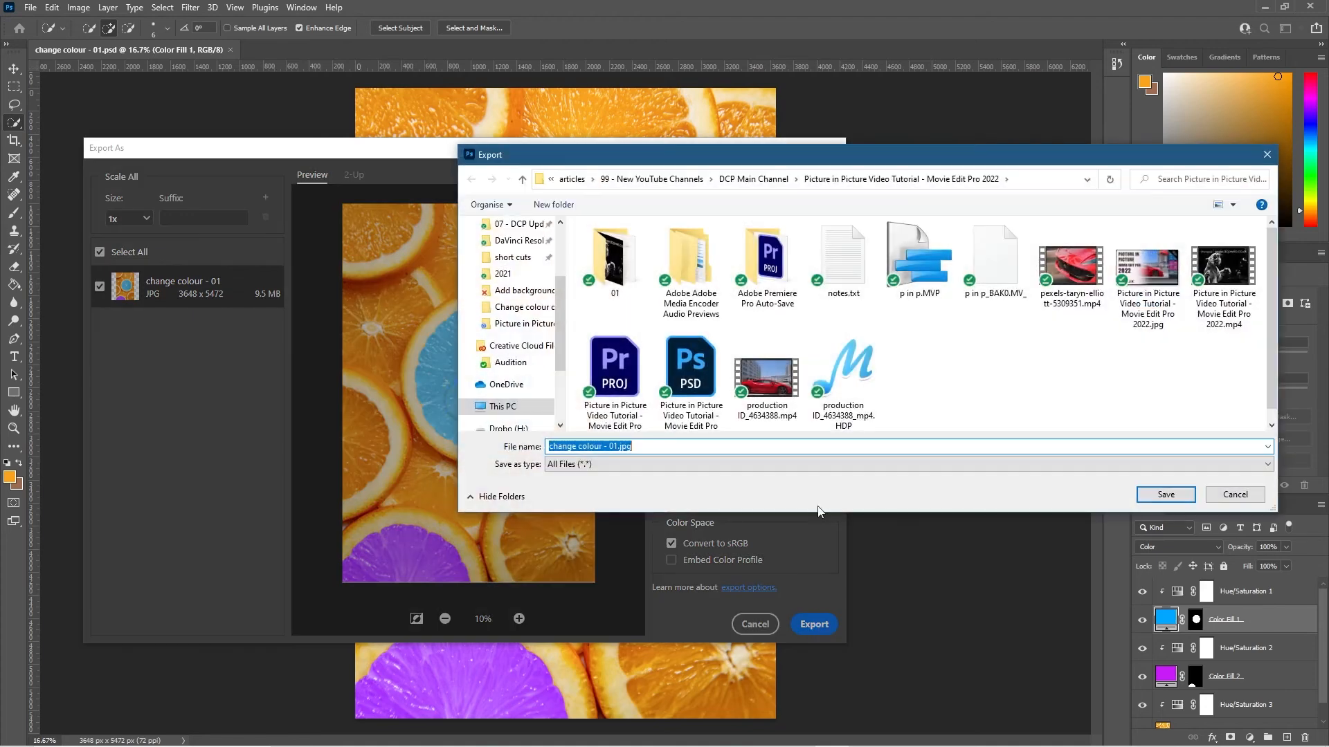
{"action": "left_click", "coordinate": [509, 252]}
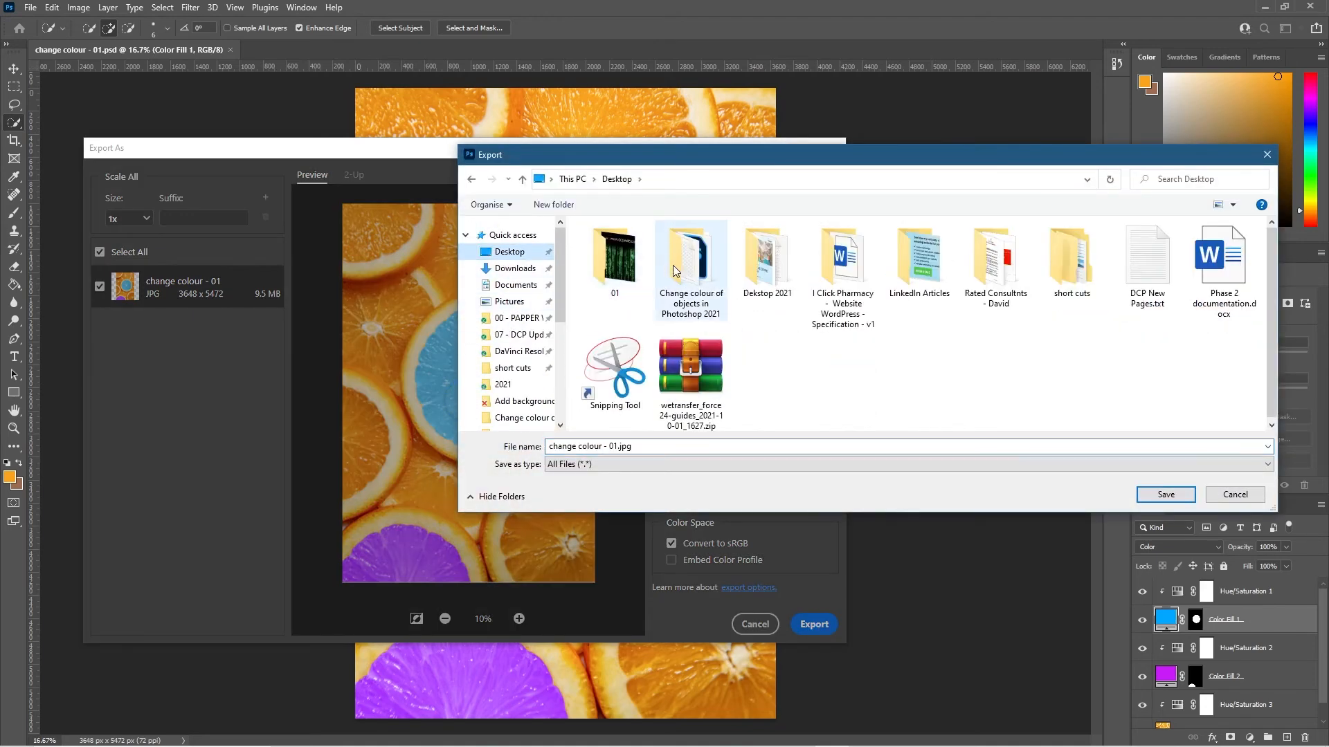
{"action": "double_click", "coordinate": [691, 259]}
{"action": "left_click", "coordinate": [1165, 494]}
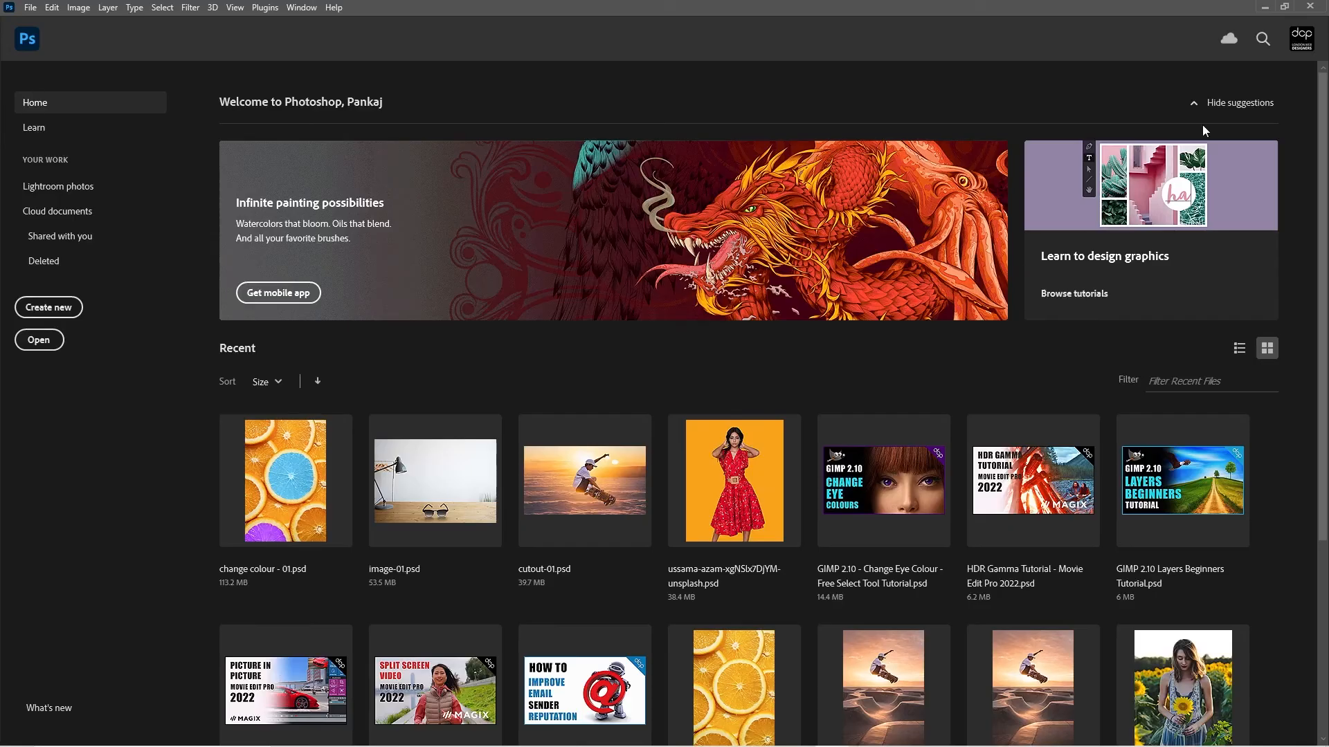
- Minimise Photoshop, open change colour - 01.jpg and the original orange photo side by side in Photos, and compare the recoloured slices up close
{"action": "left_click", "coordinate": [1266, 9]}
{"action": "double_click", "coordinate": [466, 312]}
{"action": "key", "text": "super+Left"}
{"action": "key", "text": "Escape"}
{"action": "double_click", "coordinate": [688, 309]}
{"action": "key", "text": "super+Right"}
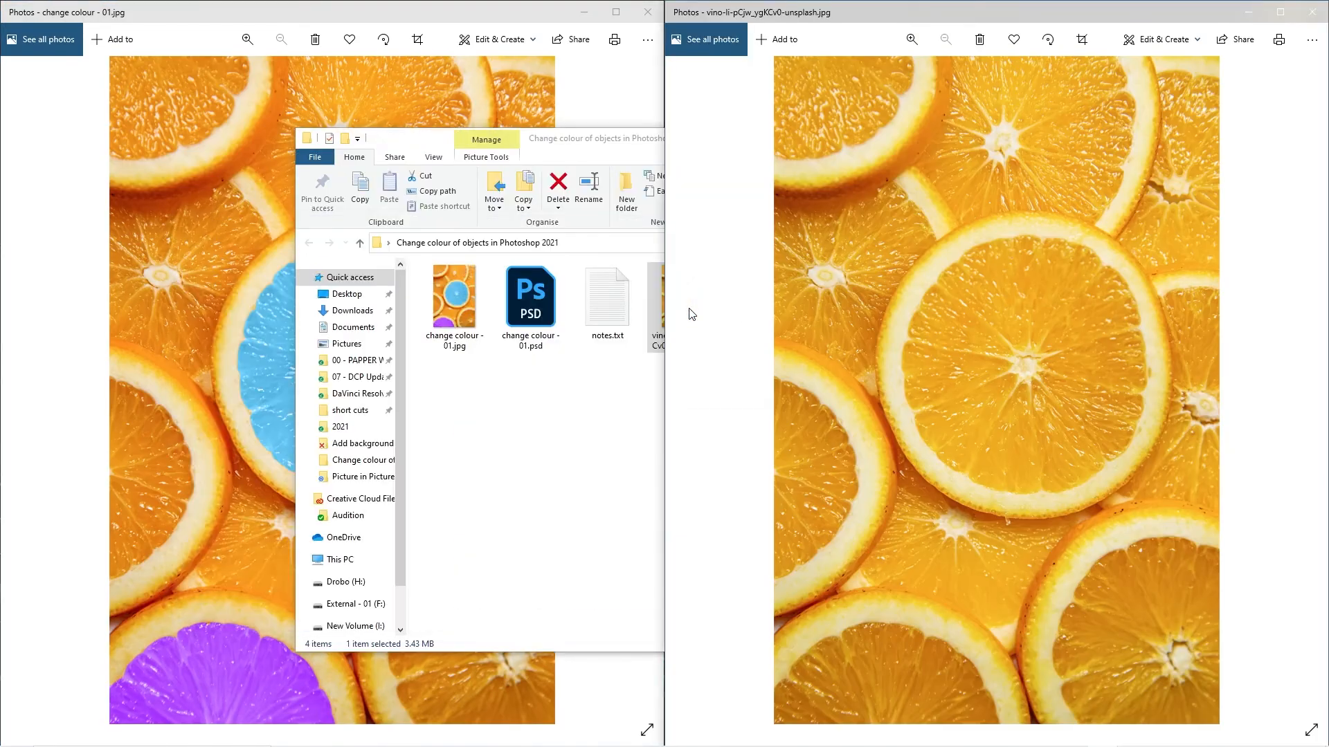
{"action": "left_click", "coordinate": [310, 214]}
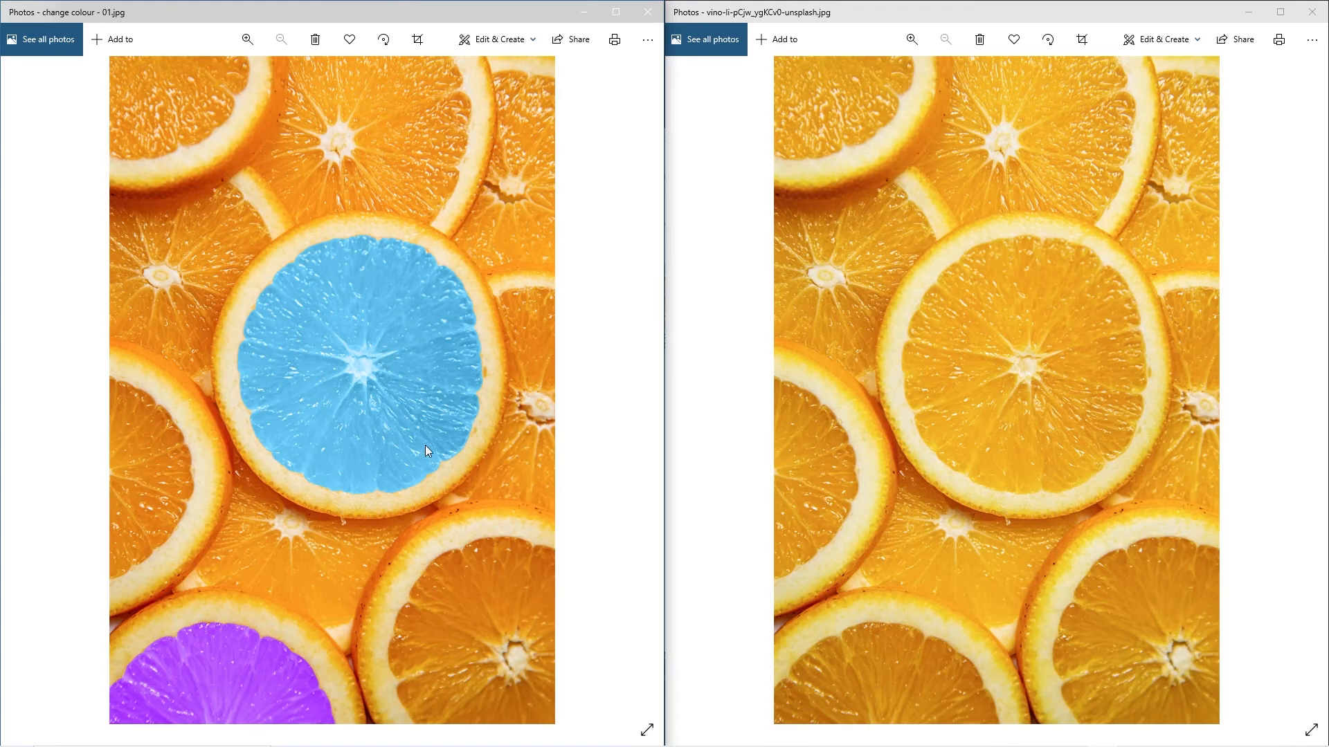
{"action": "scroll", "coordinate": [480, 396], "scroll_direction": "up", "scroll_amount": 5}
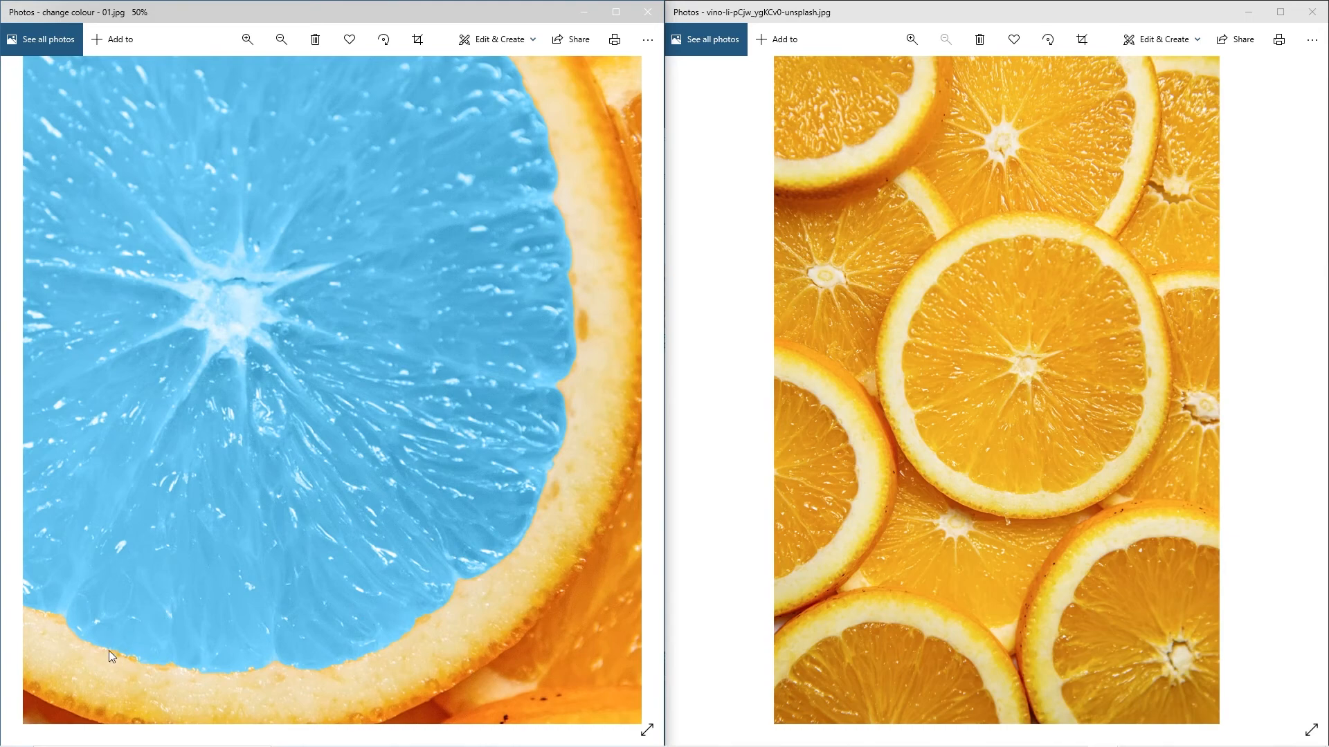
{"action": "scroll", "coordinate": [403, 599], "scroll_direction": "down", "scroll_amount": 5}
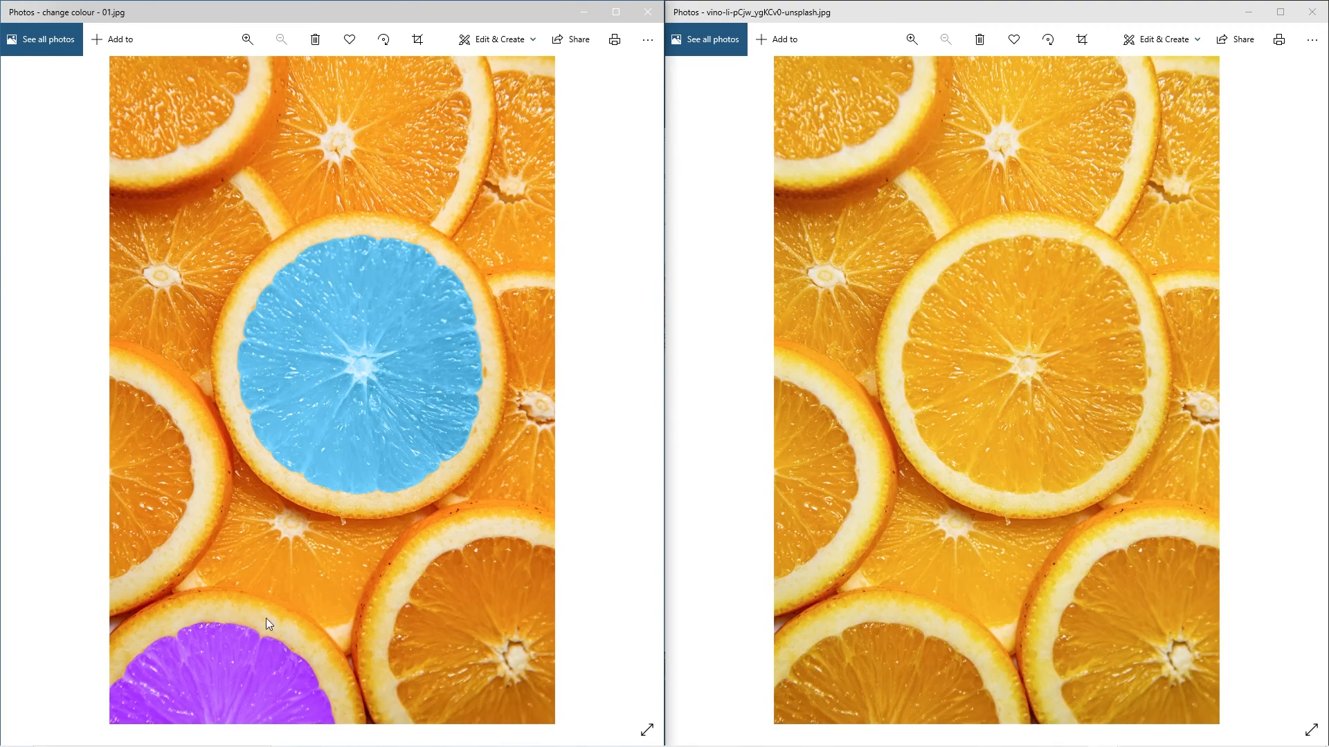
- Close both photo windows and the project folder window
{"action": "left_click", "coordinate": [648, 12]}
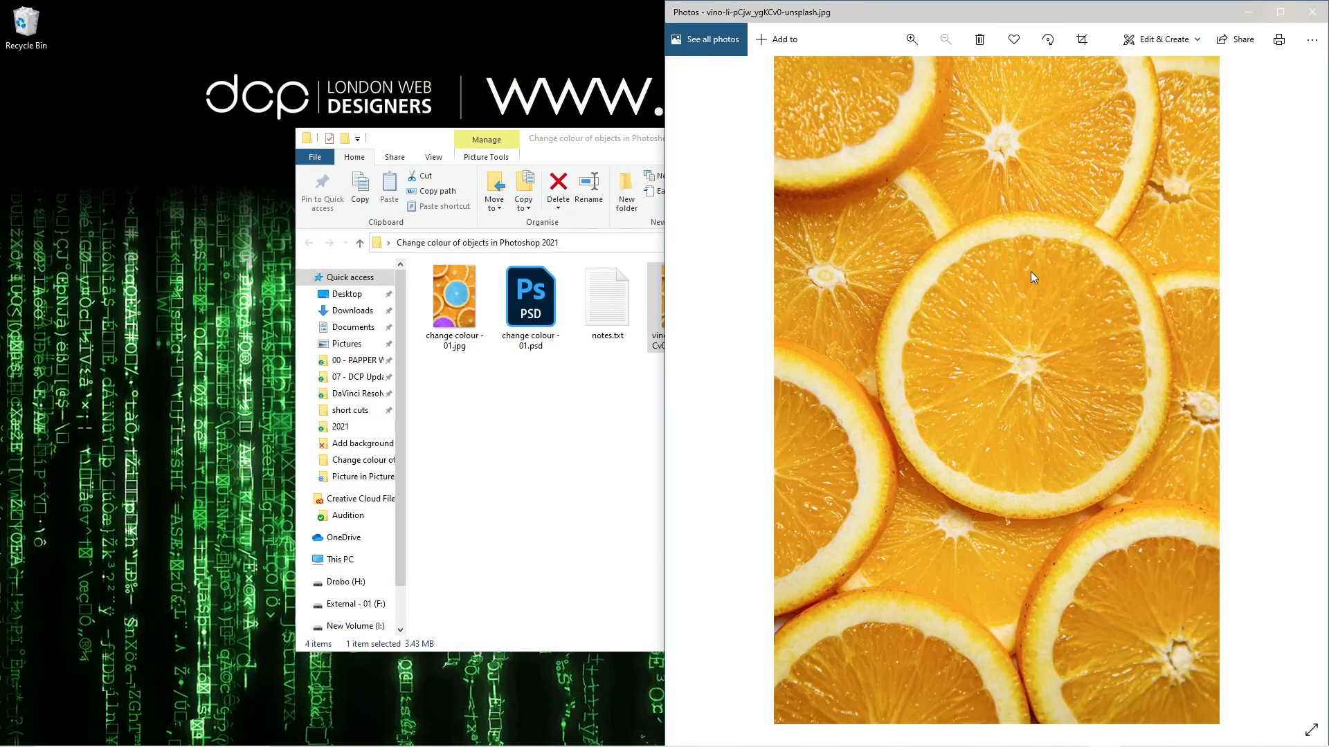
{"action": "left_click", "coordinate": [1311, 11]}
{"action": "left_click", "coordinate": [1142, 137]}
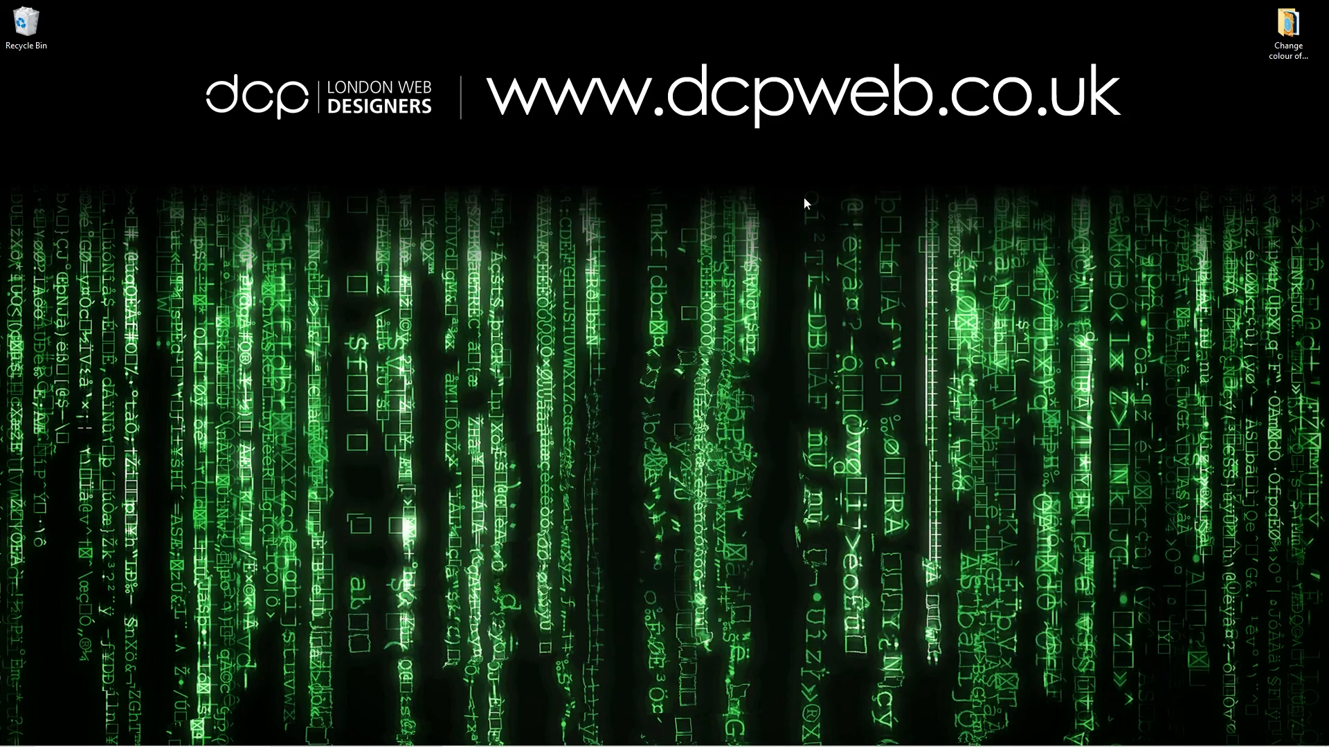